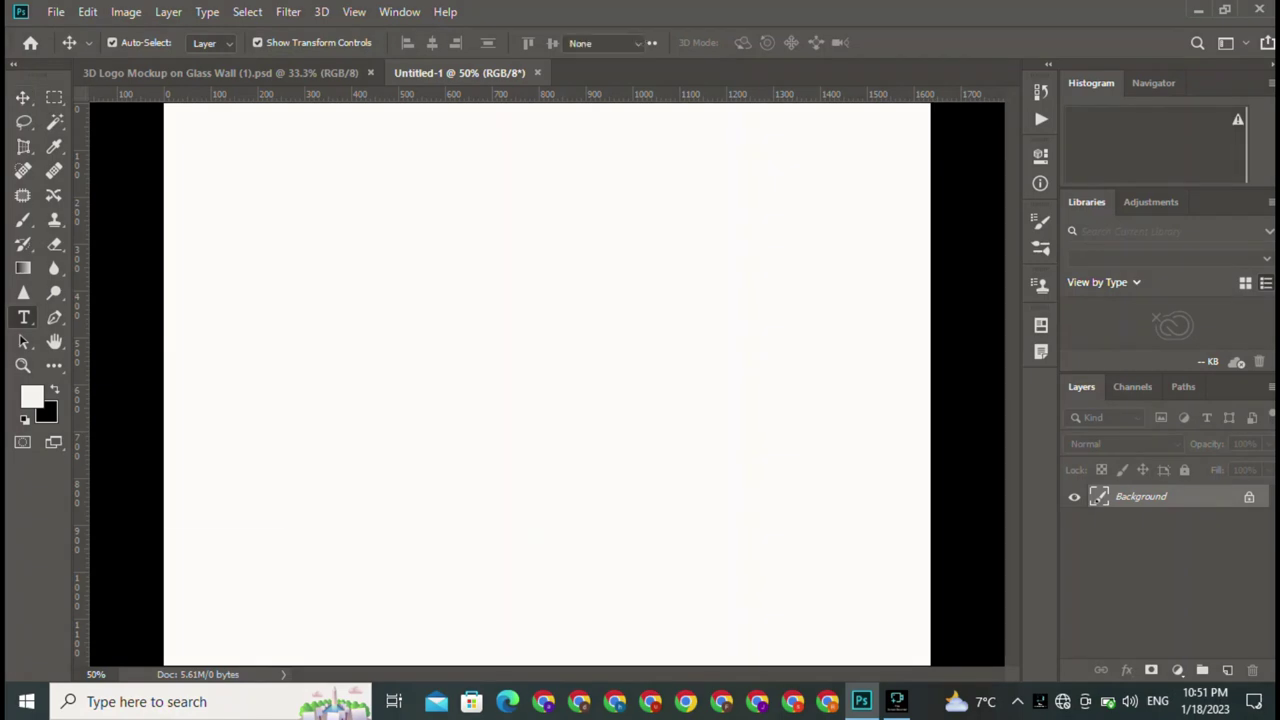
Step: Add a small 12 pt 'AFNAN' text layer in Doom 2016 Right near the canvas's upper left
{"action": "right_click", "coordinate": [24, 317]}
{"action": "left_click", "coordinate": [110, 340]}
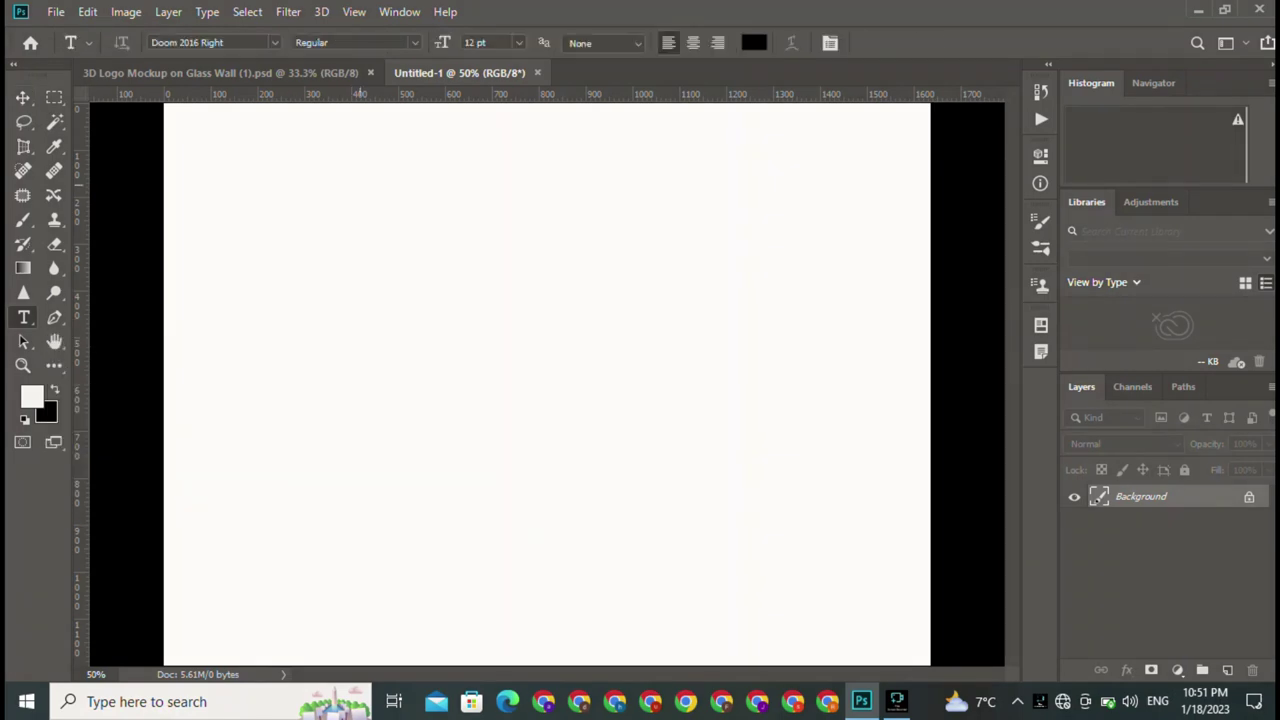
{"action": "left_click", "coordinate": [359, 184]}
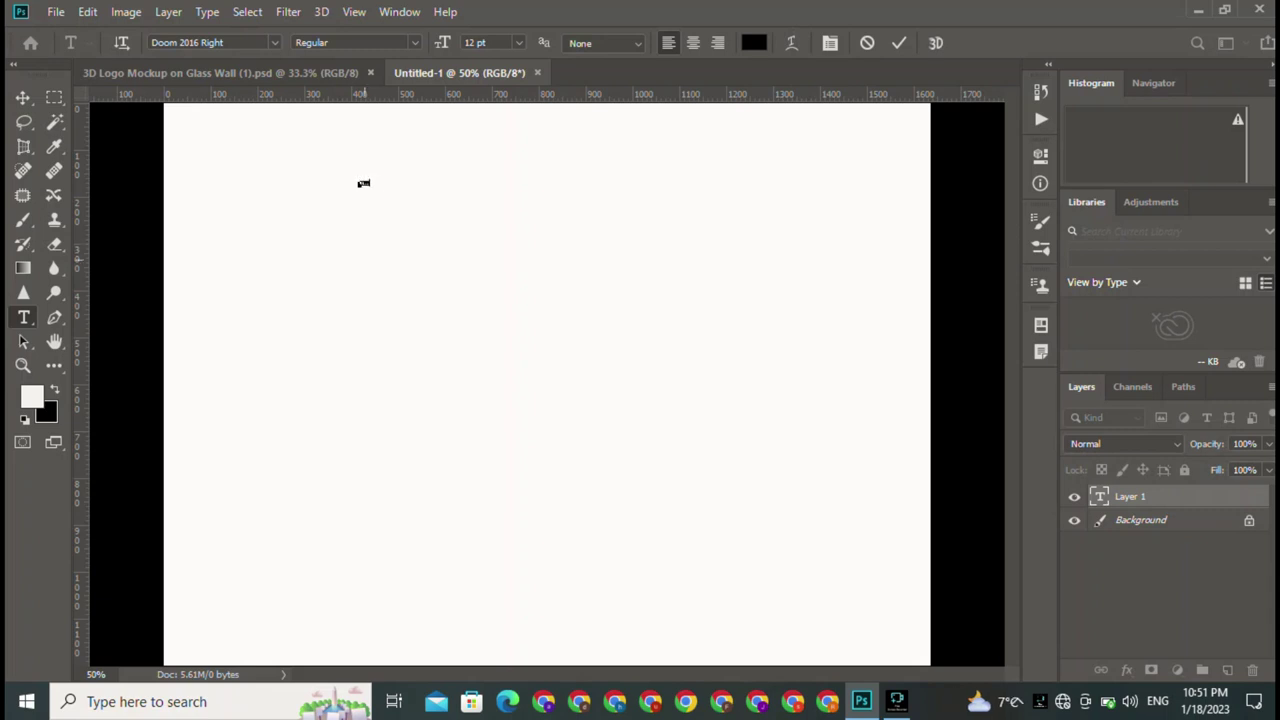
{"action": "key", "text": "ctrl+Return"}
{"action": "key", "text": "ctrl+Return"}
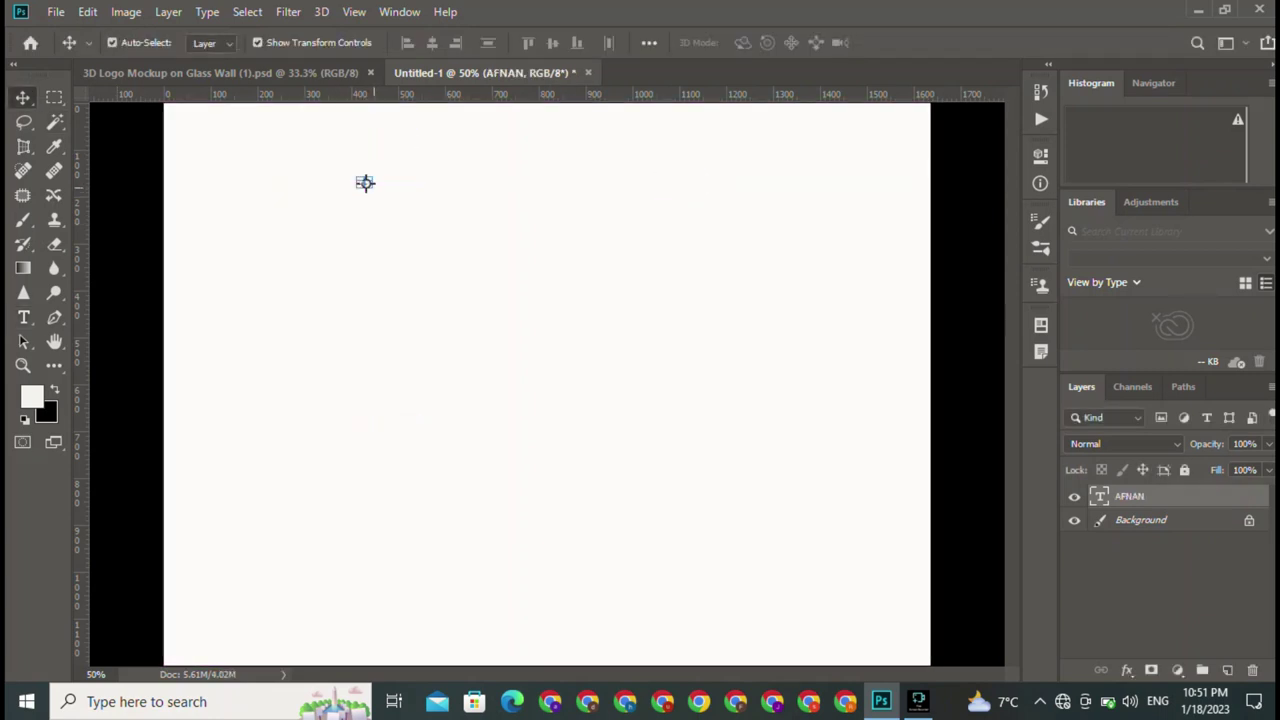
Step: Scale the AFNAN text up to large lettering and centre it on the canvas
{"action": "left_click_drag", "start_coordinate": [365, 183], "coordinate": [818, 457]}
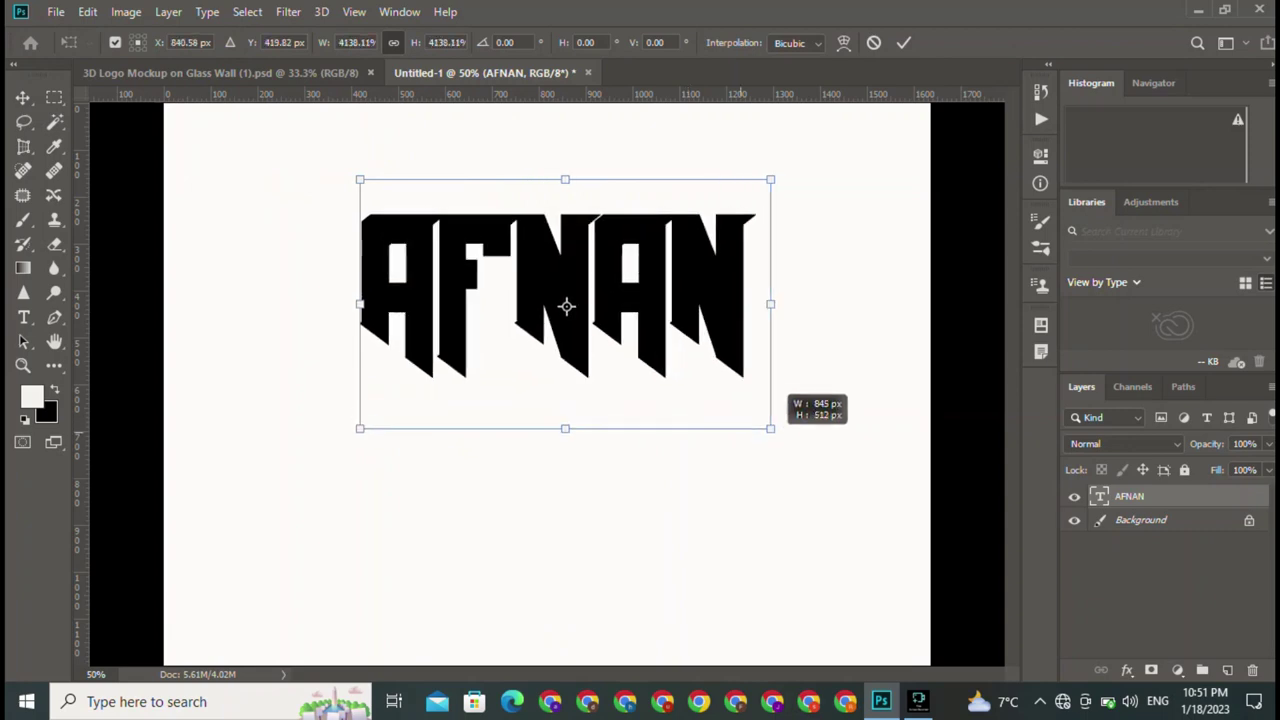
{"action": "left_click_drag", "start_coordinate": [591, 320], "coordinate": [565, 385]}
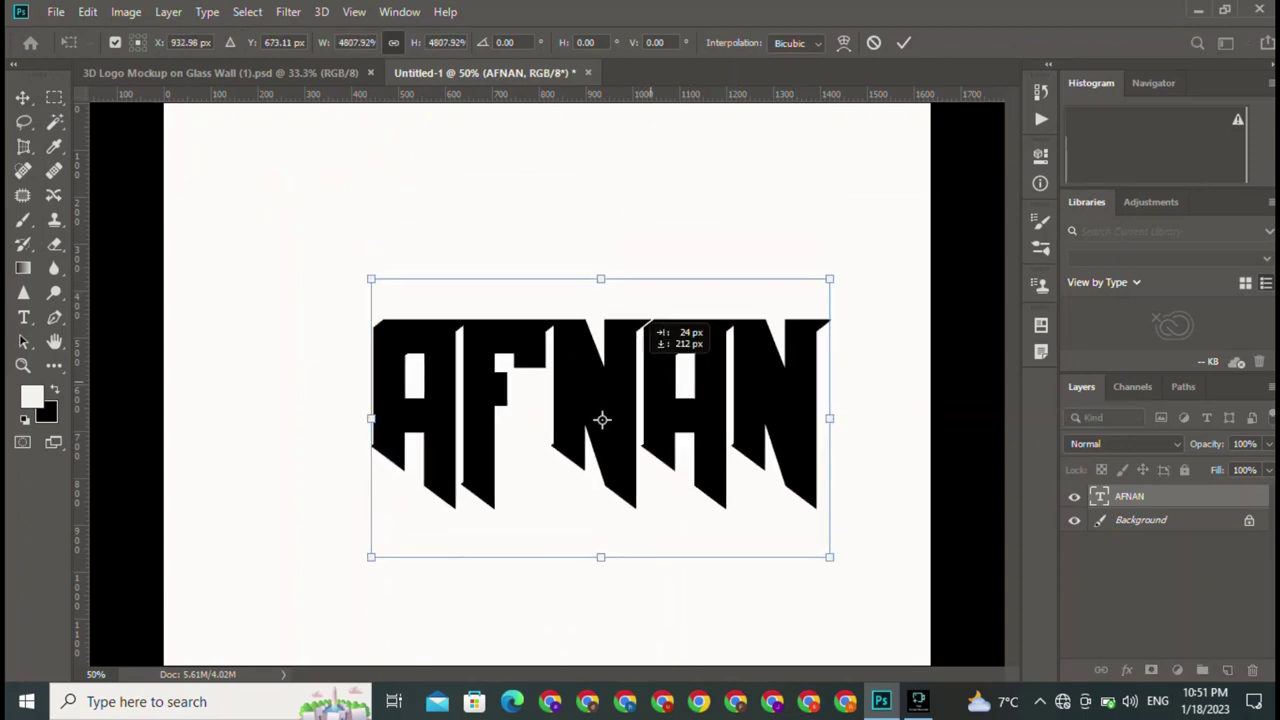
{"action": "key", "text": "Return"}
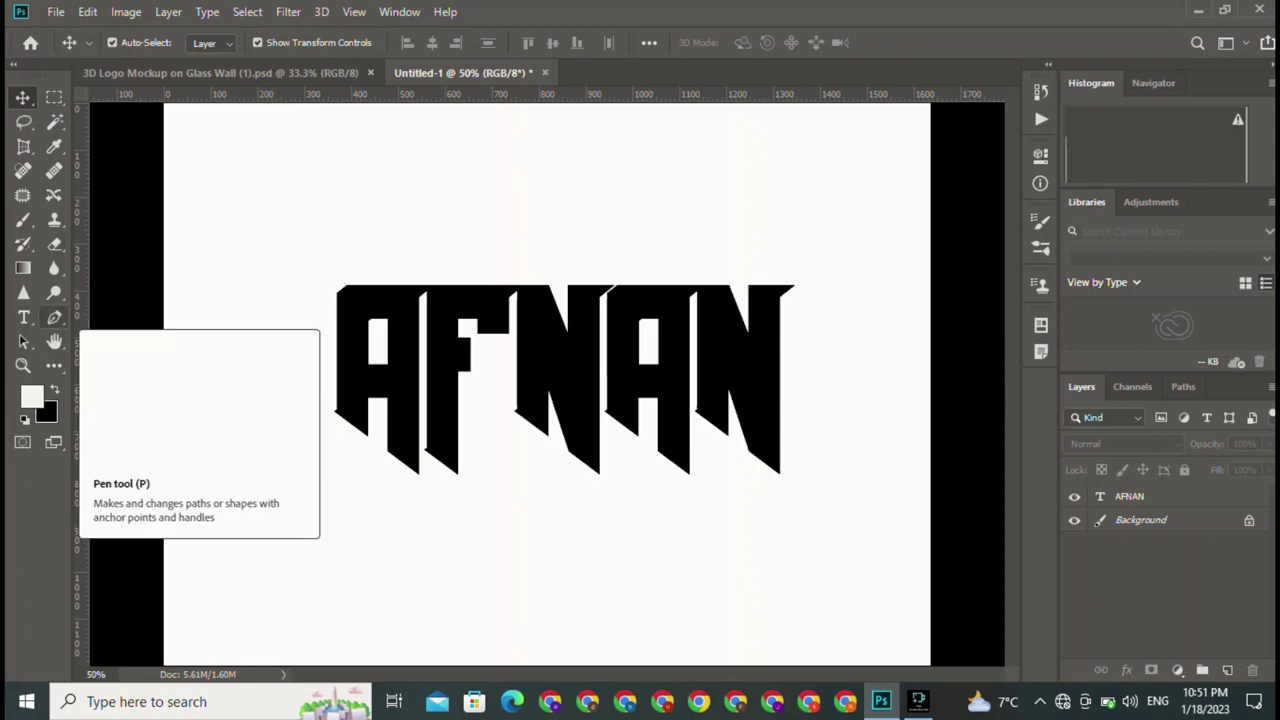
Step: Draw a 1142 × 503 px rectangle shape covering the AFNAN text
{"action": "left_click", "coordinate": [54, 365]}
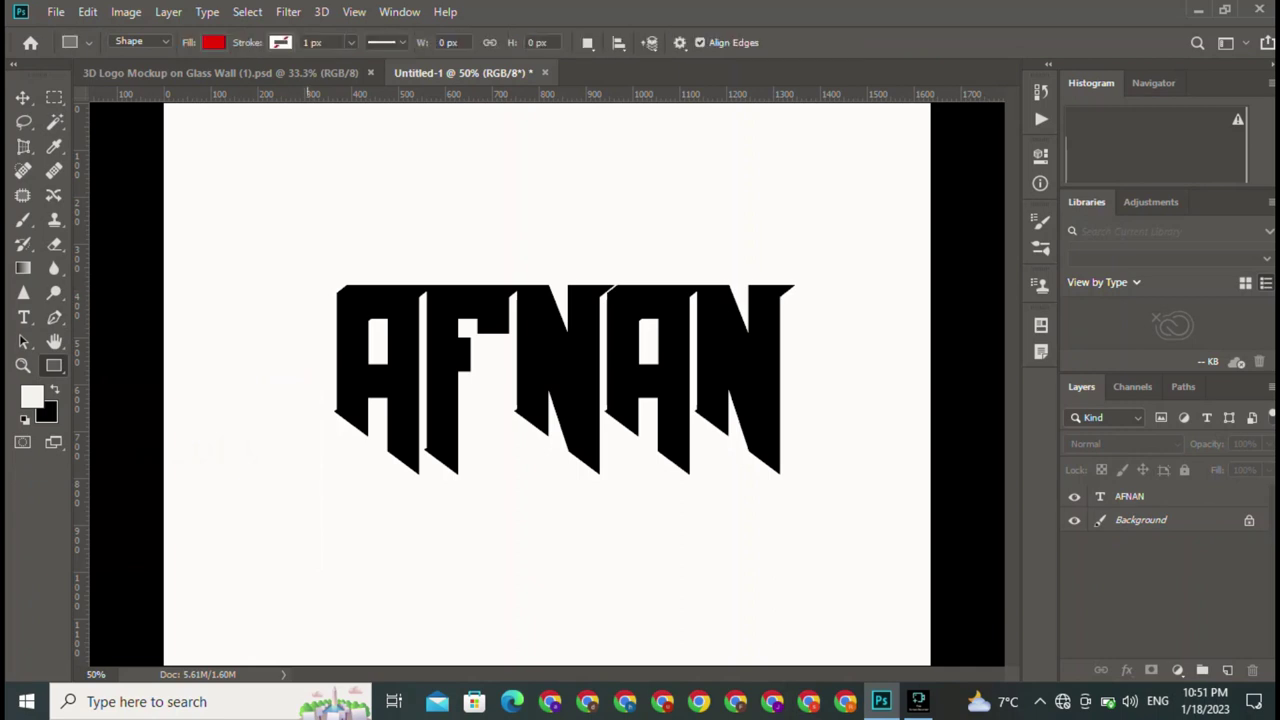
{"action": "left_click_drag", "start_coordinate": [301, 259], "coordinate": [837, 493]}
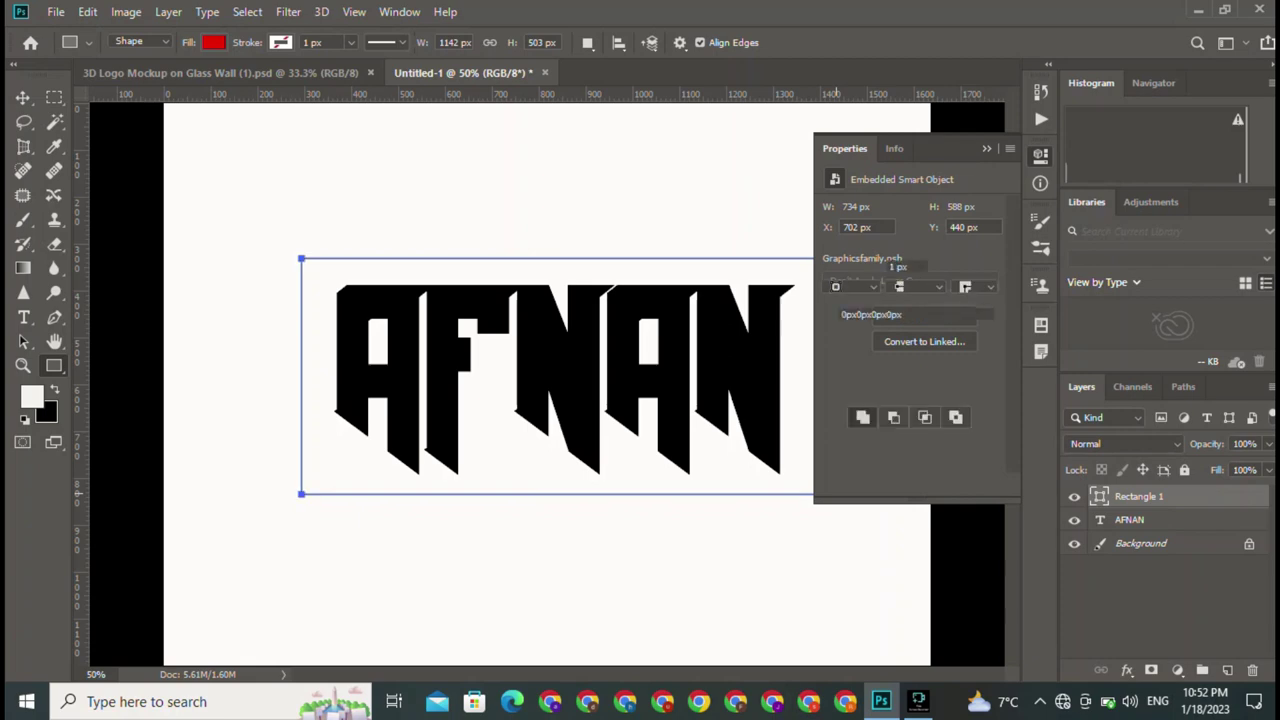
{"action": "left_click", "coordinate": [986, 148]}
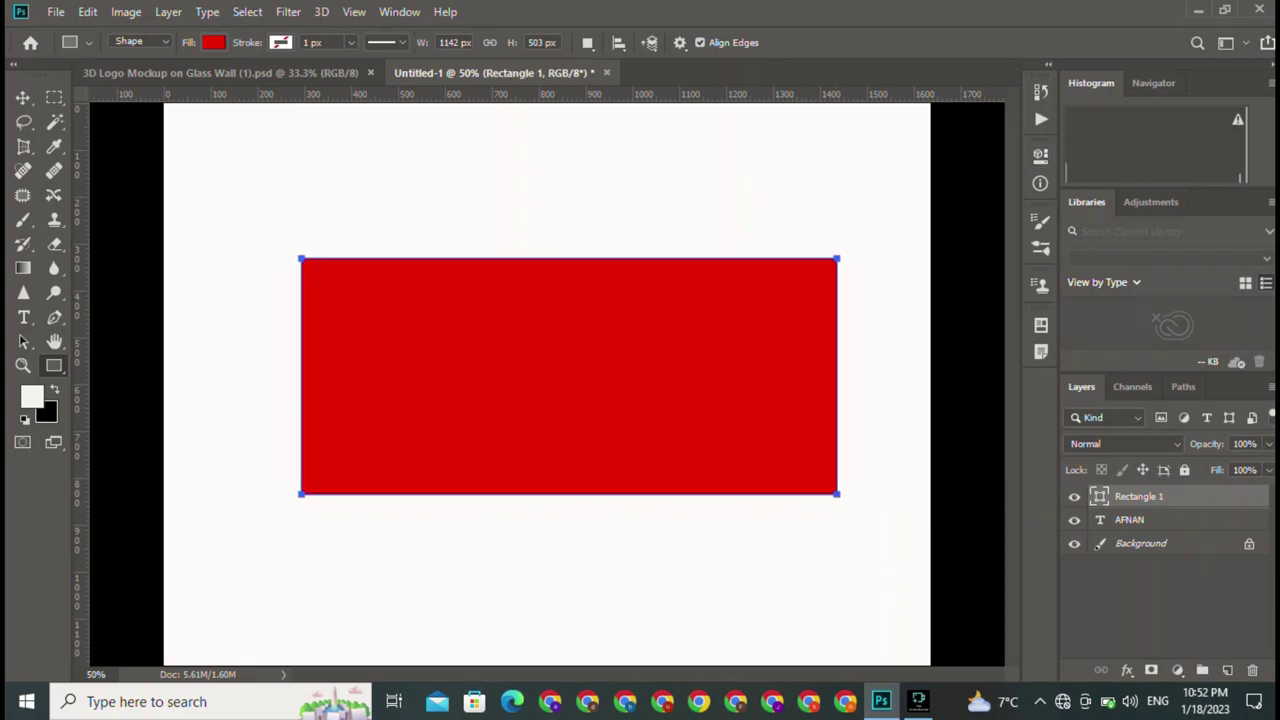
{"action": "left_click", "coordinate": [213, 42]}
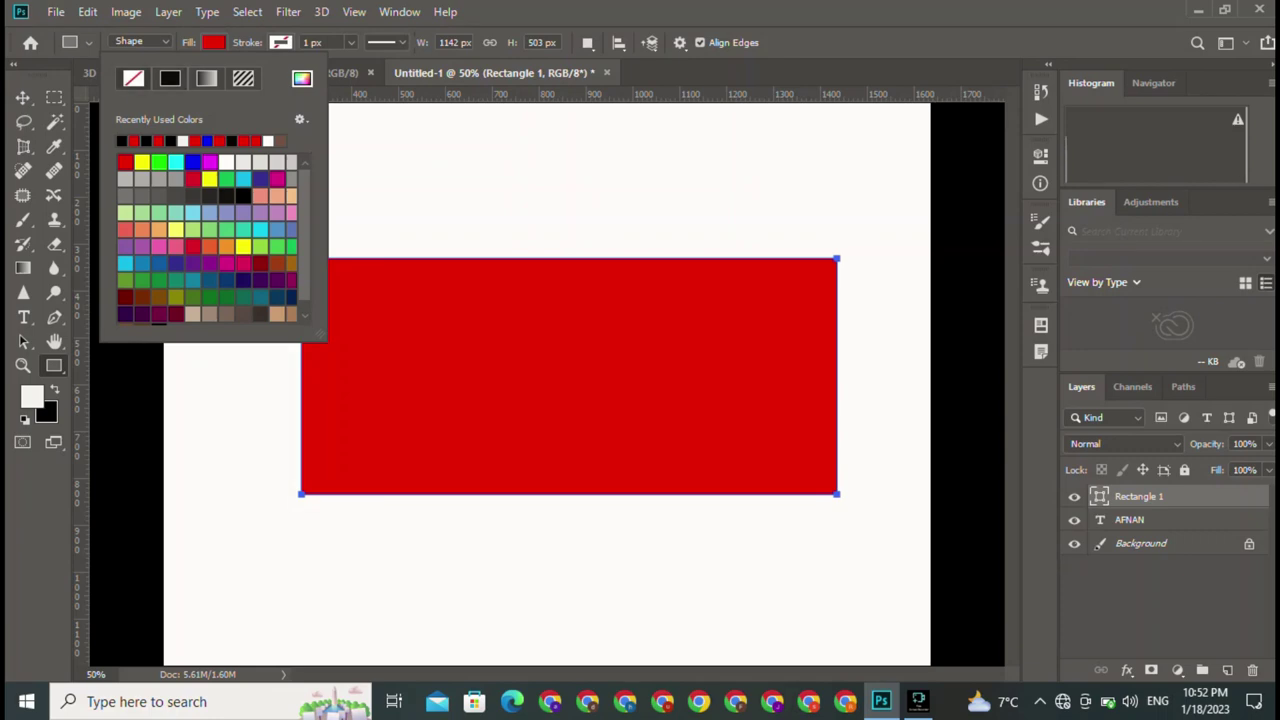
Step: Give Rectangle 1 no fill and an 8 px black stroke
{"action": "left_click", "coordinate": [133, 78]}
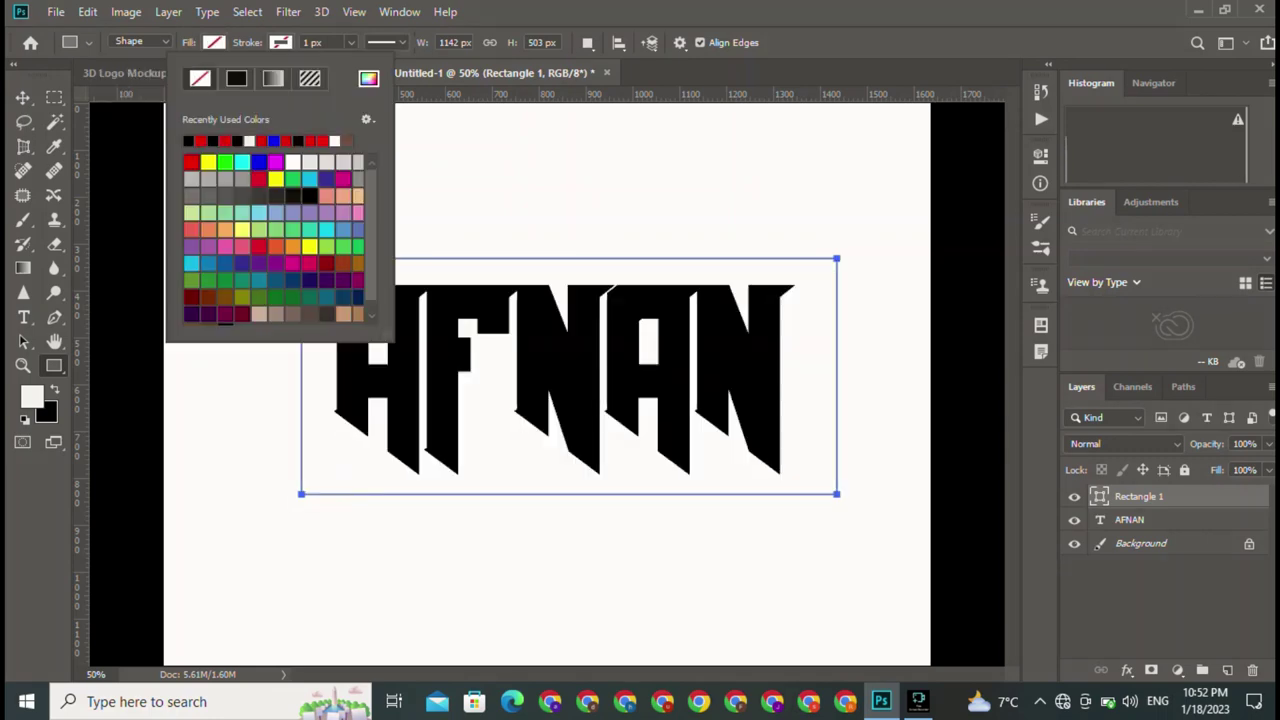
{"action": "left_click", "coordinate": [236, 78]}
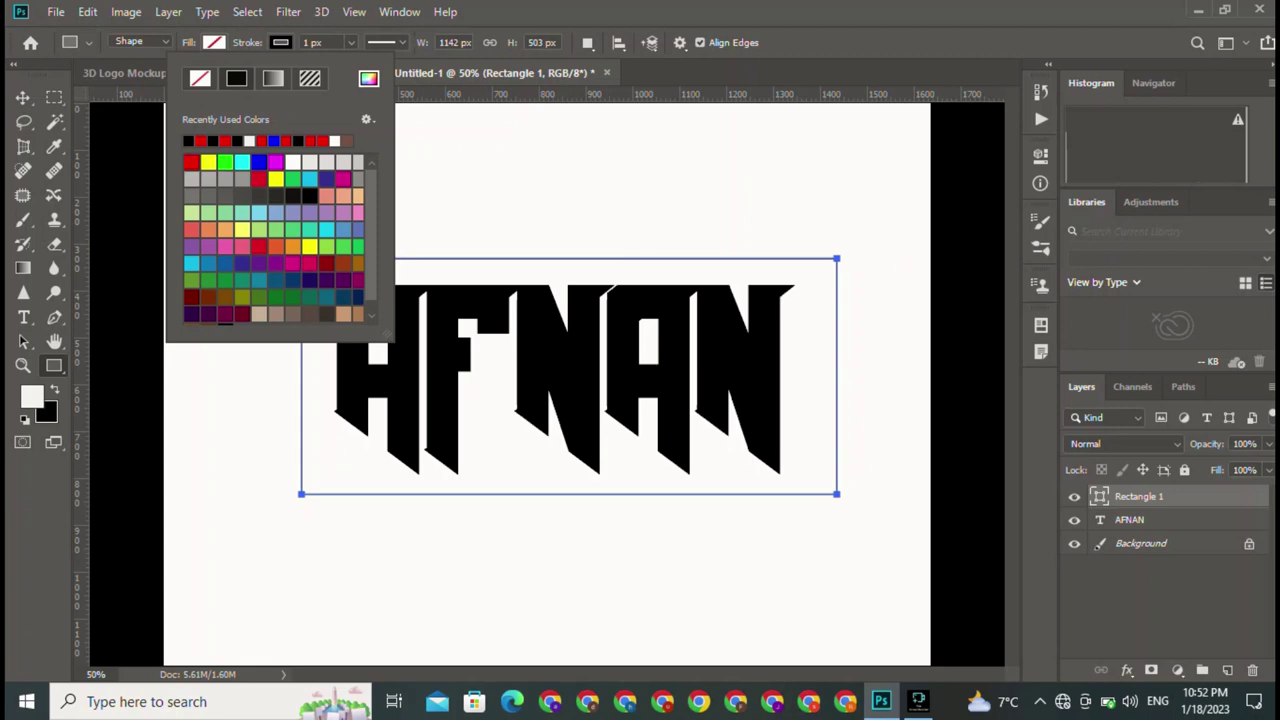
{"action": "left_click", "coordinate": [315, 42]}
{"action": "type", "text": "4"}
{"action": "key", "text": "Return"}
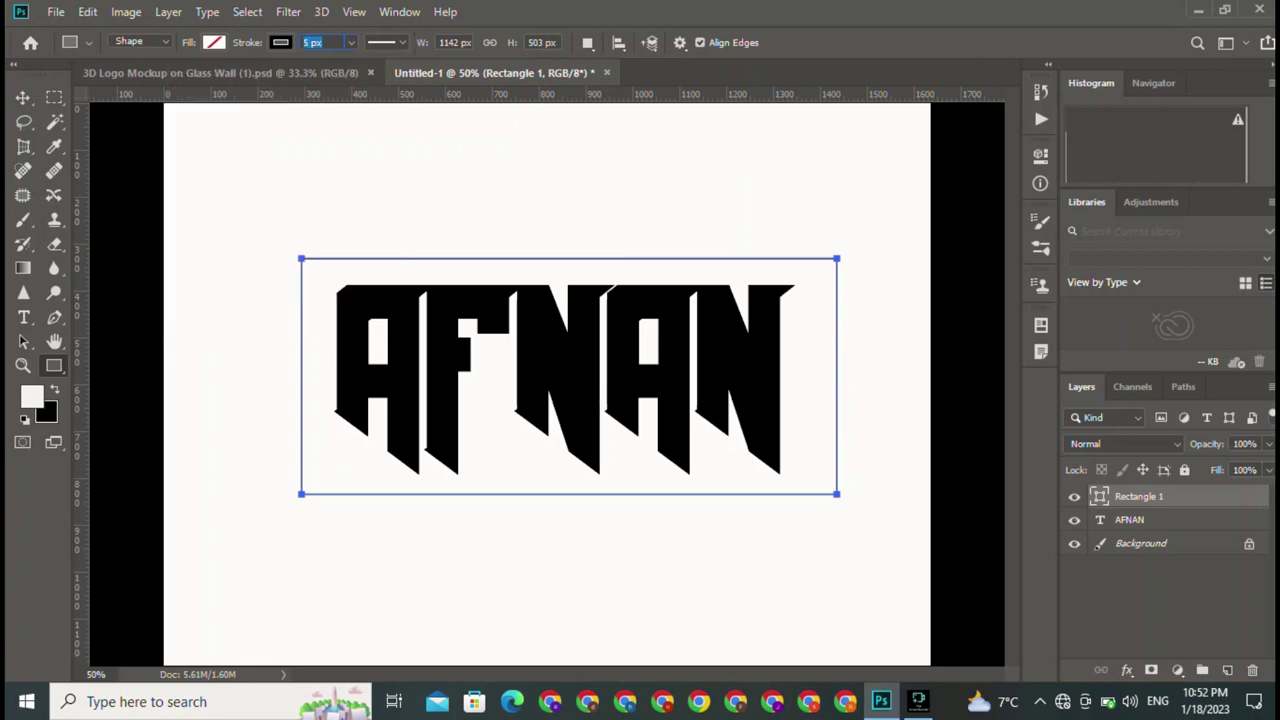
{"action": "type", "text": "8"}
{"action": "key", "text": "Return"}
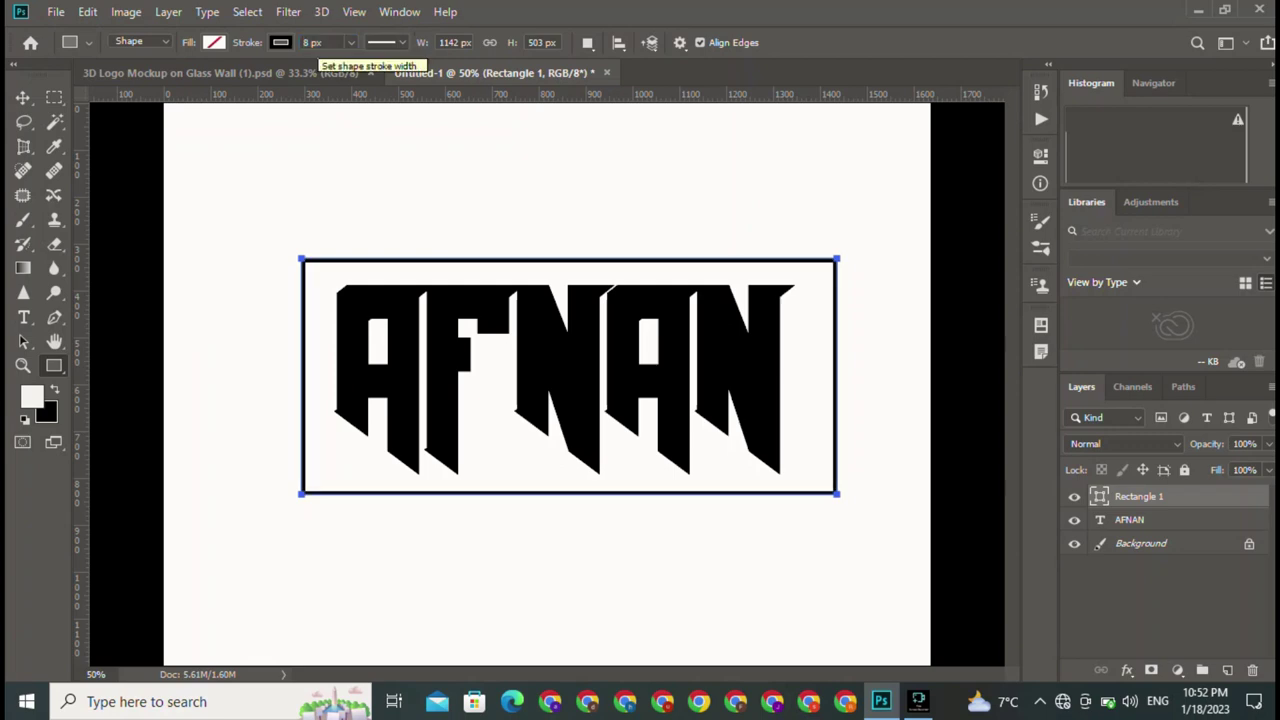
{"action": "key", "text": "v"}
{"action": "left_click", "coordinate": [571, 374]}
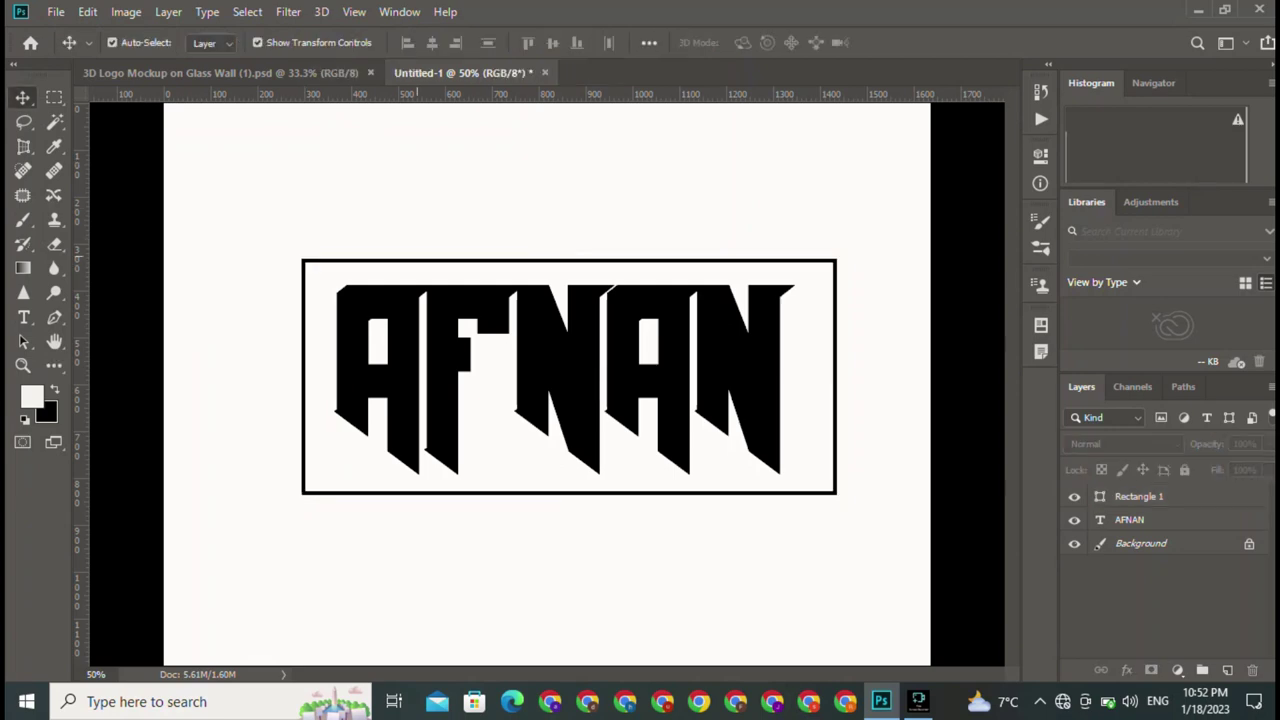
Step: Duplicate the frame rectangle and narrow the copy to half width over the frame's left half
{"action": "left_click", "coordinate": [570, 377]}
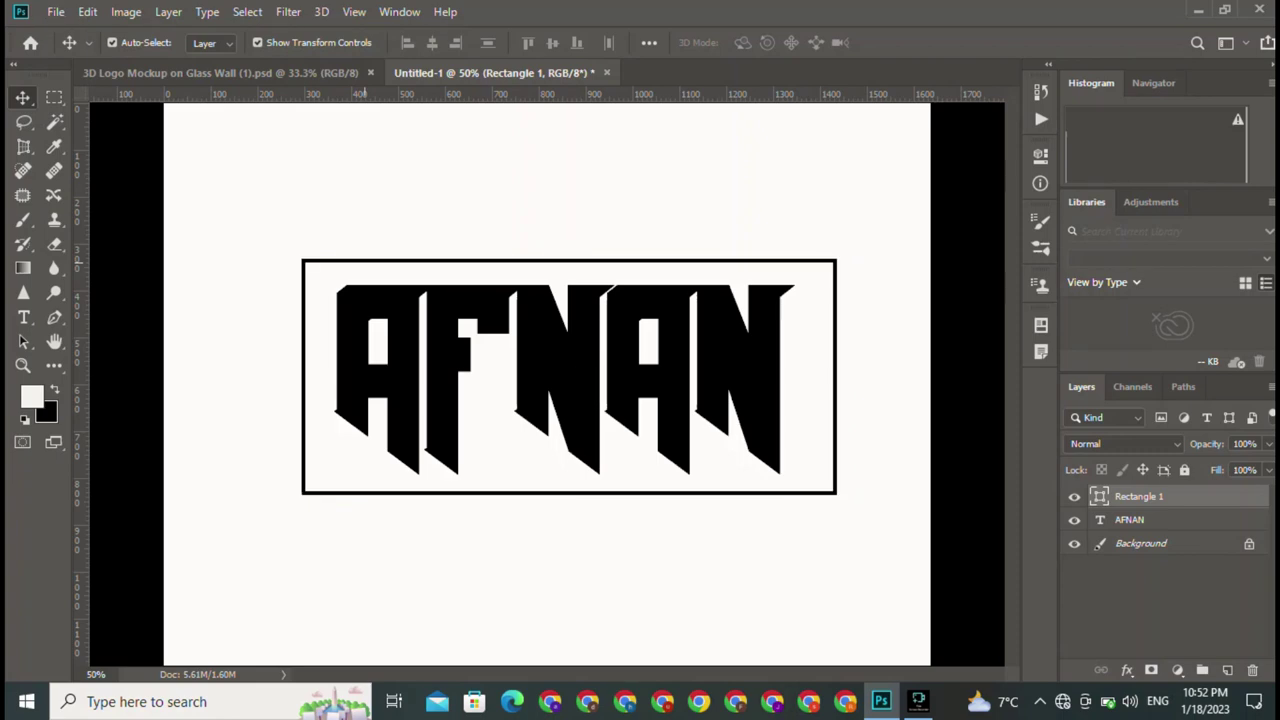
{"action": "left_click_drag", "start_coordinate": [570, 377], "coordinate": [579, 465]}
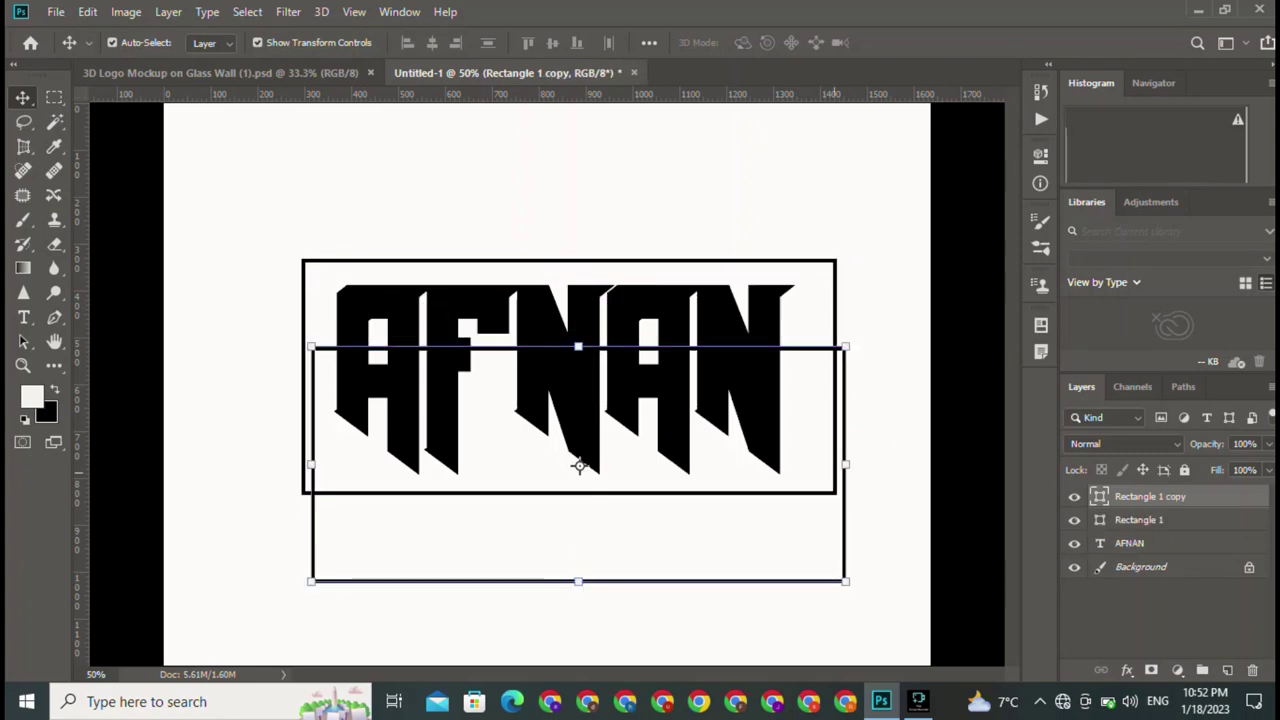
{"action": "key", "text": "ctrl+t"}
{"action": "left_click_drag", "start_coordinate": [845, 465], "coordinate": [598, 465]}
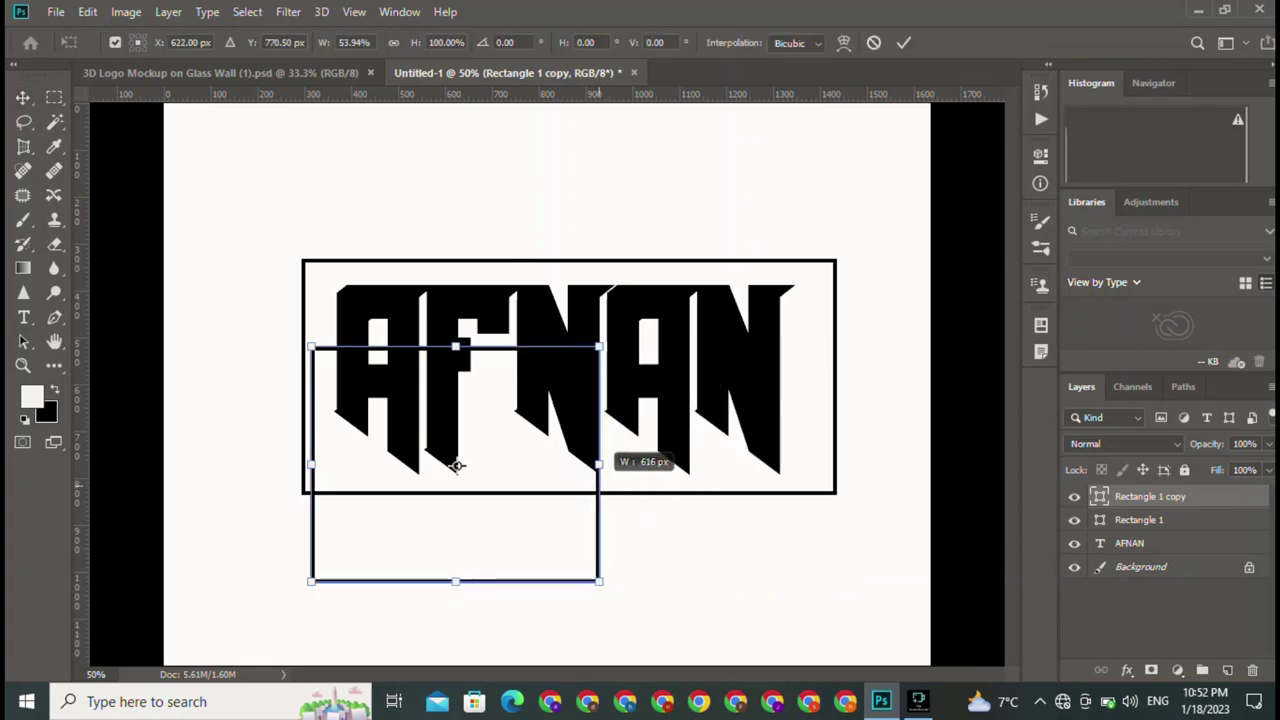
{"action": "left_click_drag", "start_coordinate": [456, 465], "coordinate": [425, 403]}
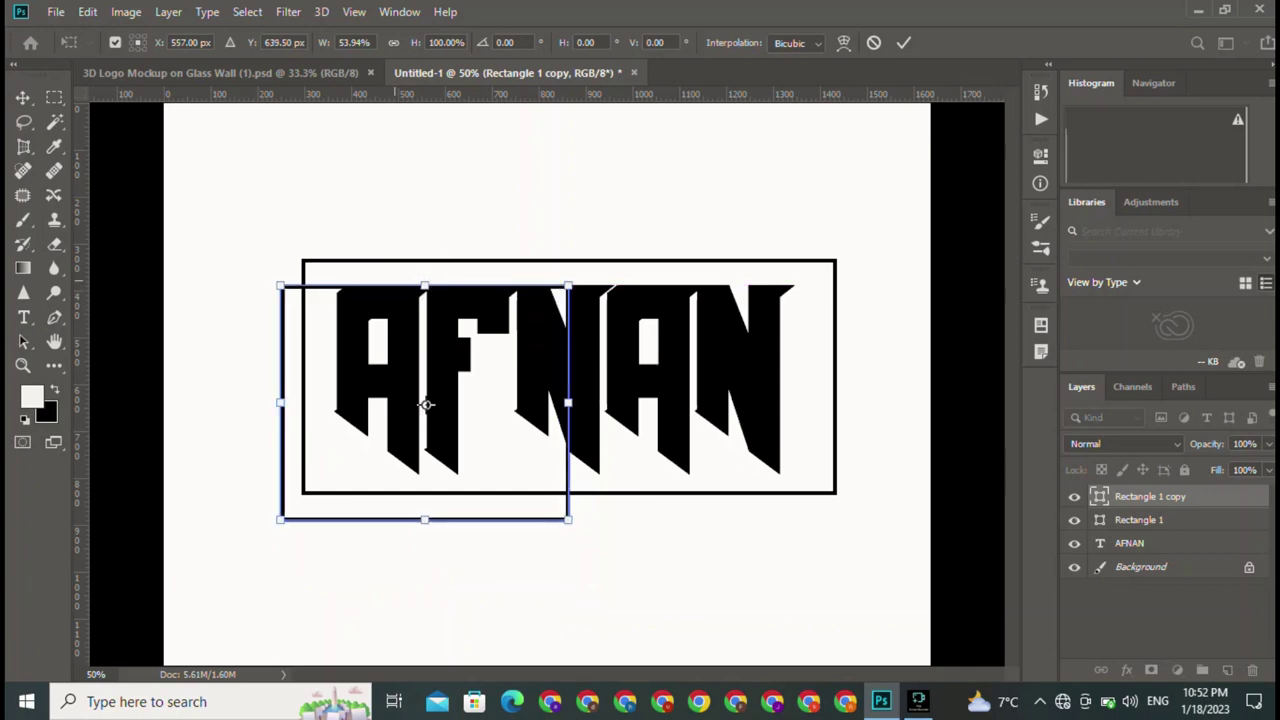
{"action": "left_click_drag", "start_coordinate": [425, 403], "coordinate": [447, 376]}
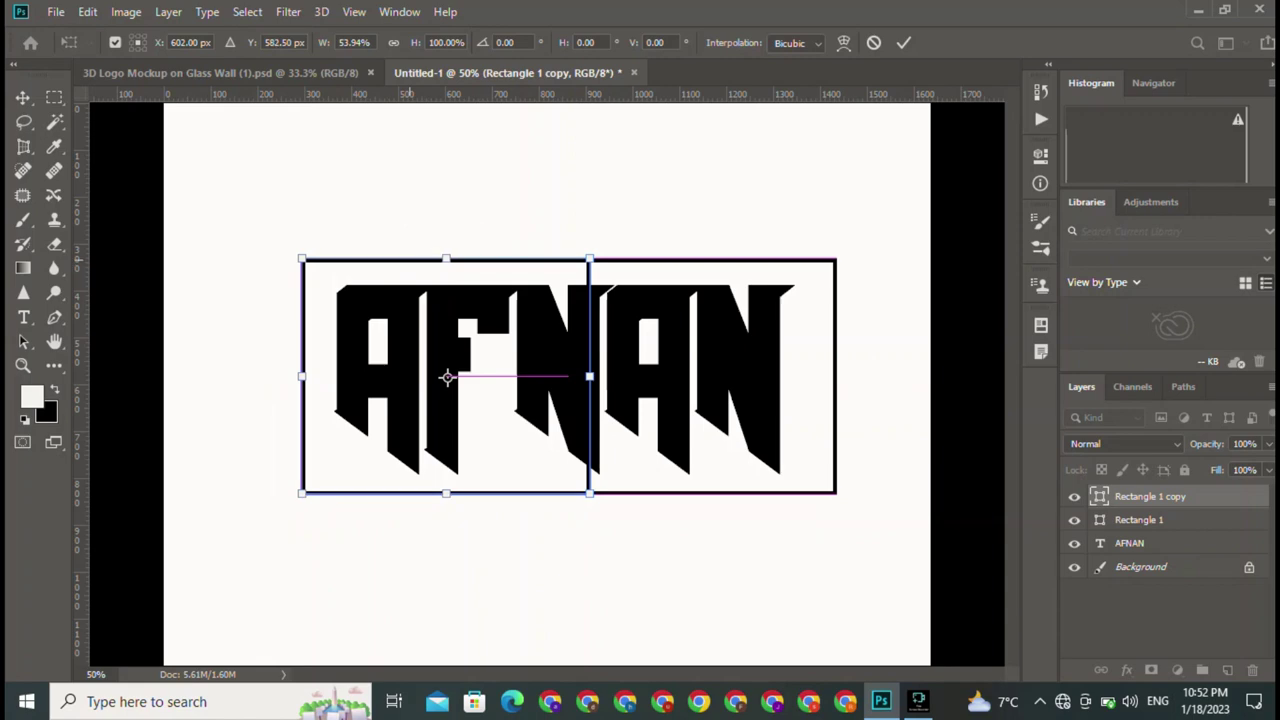
{"action": "key", "text": "Return"}
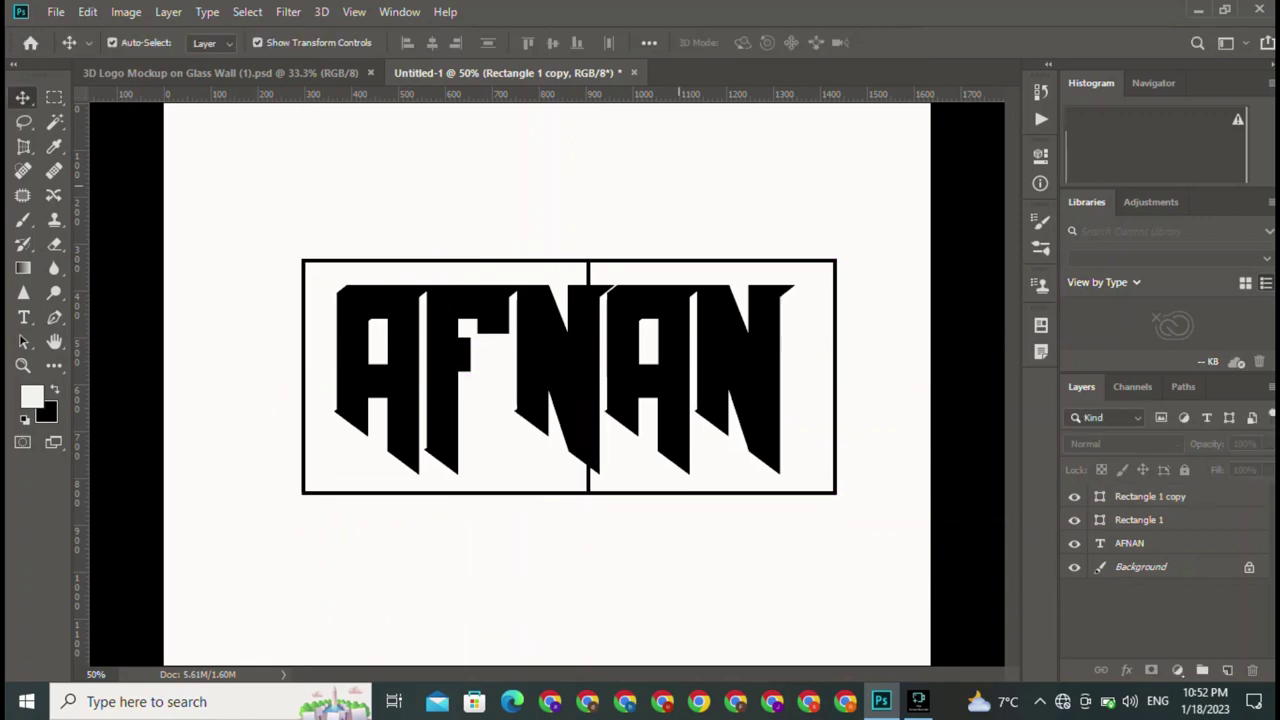
{"action": "left_click", "coordinate": [447, 377]}
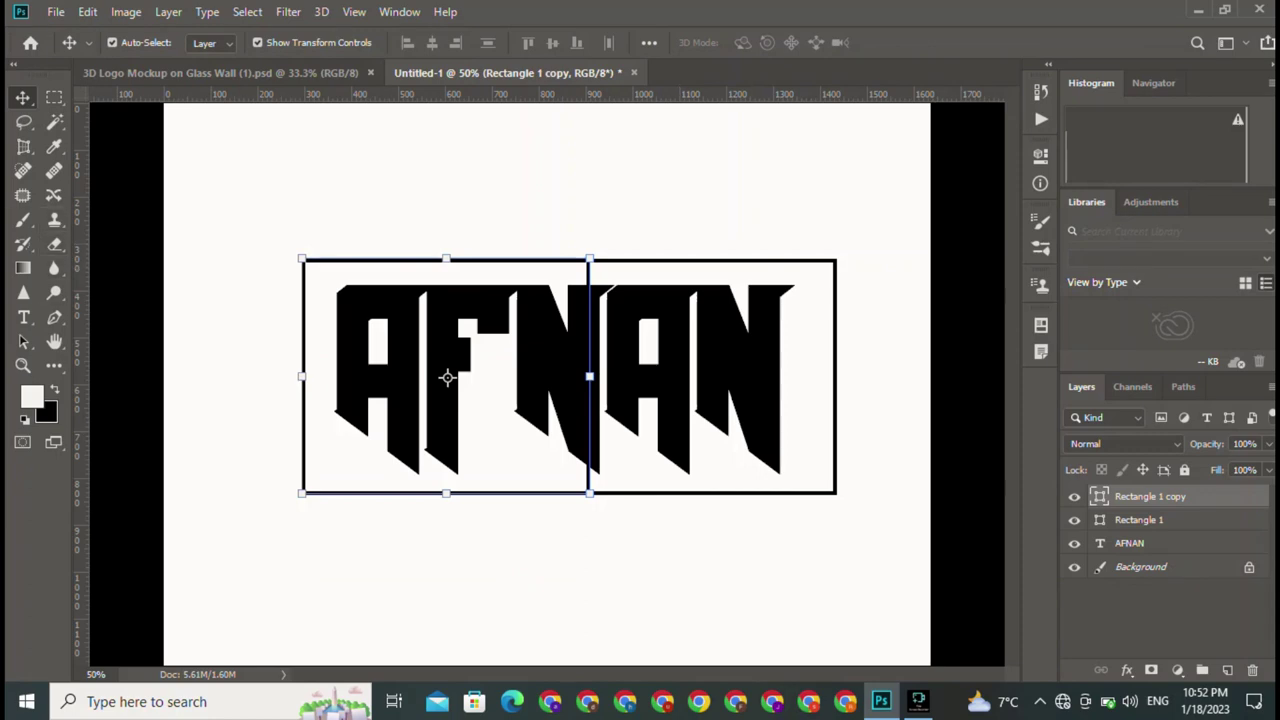
{"action": "key", "text": "b"}
Step: Rasterize the Rectangle 1 copy layer, then paint and undo a test brush stroke
{"action": "left_click", "coordinate": [23, 219]}
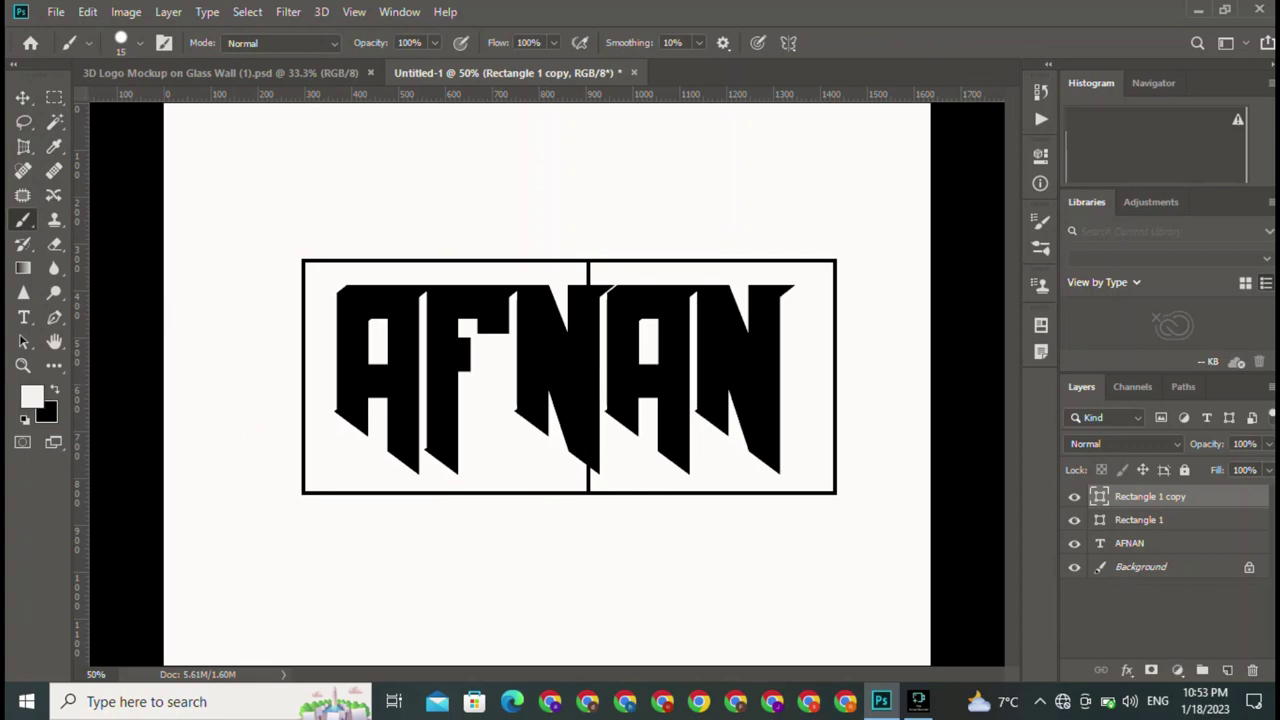
{"action": "right_click", "coordinate": [1216, 496]}
{"action": "left_click", "coordinate": [1014, 285]}
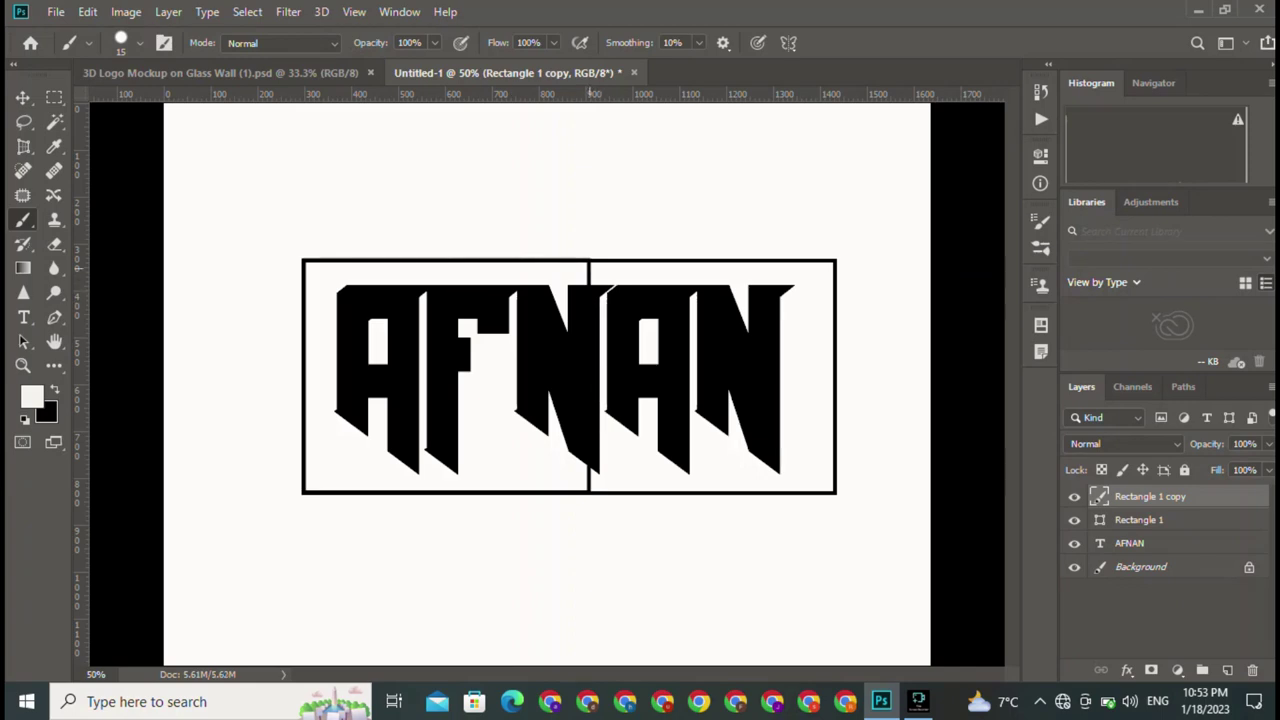
{"action": "mouse_move", "coordinate": [590, 272]}
{"action": "left_mouse_down"}
{"action": "mouse_move", "coordinate": [595, 285]}
{"action": "mouse_move", "coordinate": [548, 312]}
{"action": "left_mouse_up"}
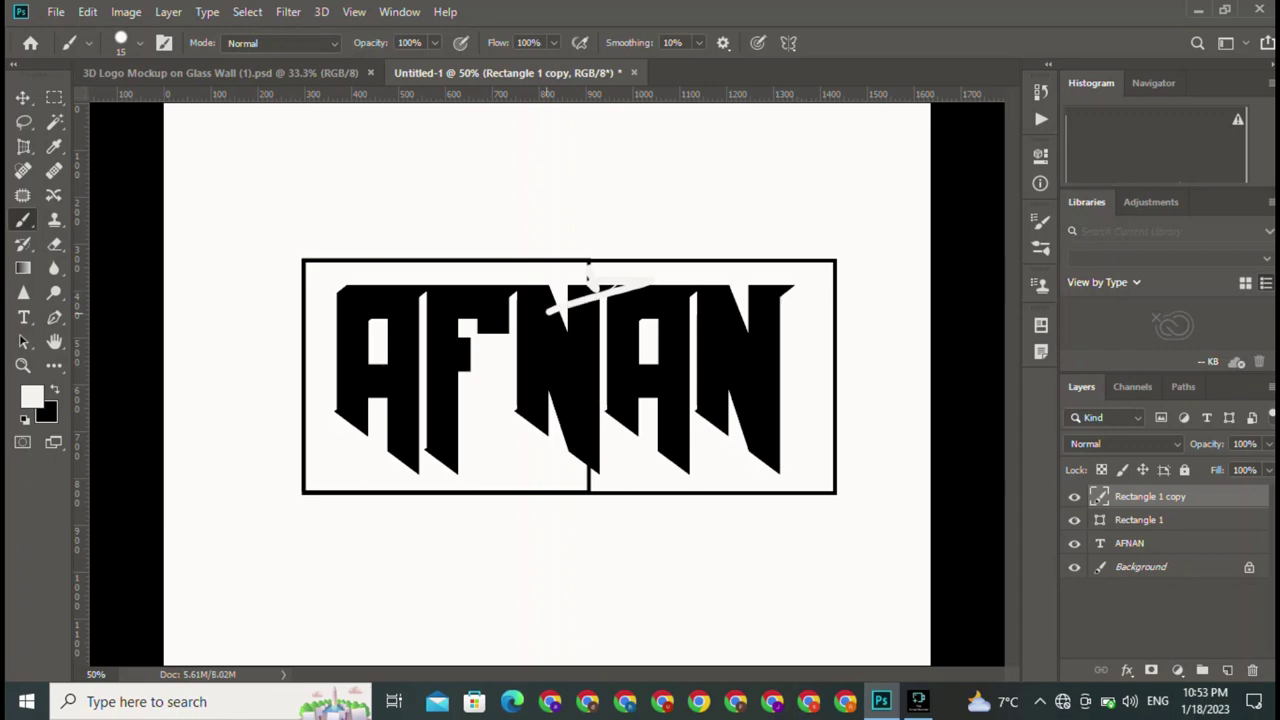
{"action": "key", "text": "ctrl+z"}
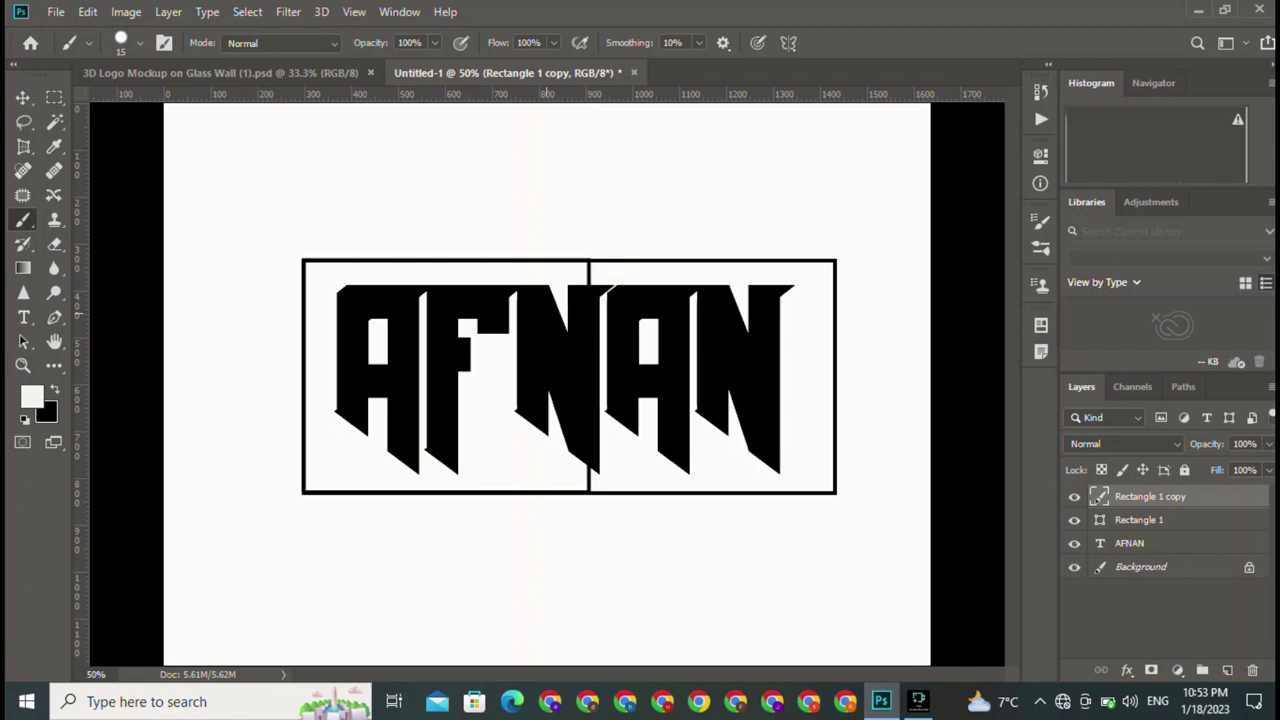
{"action": "key", "text": "v"}
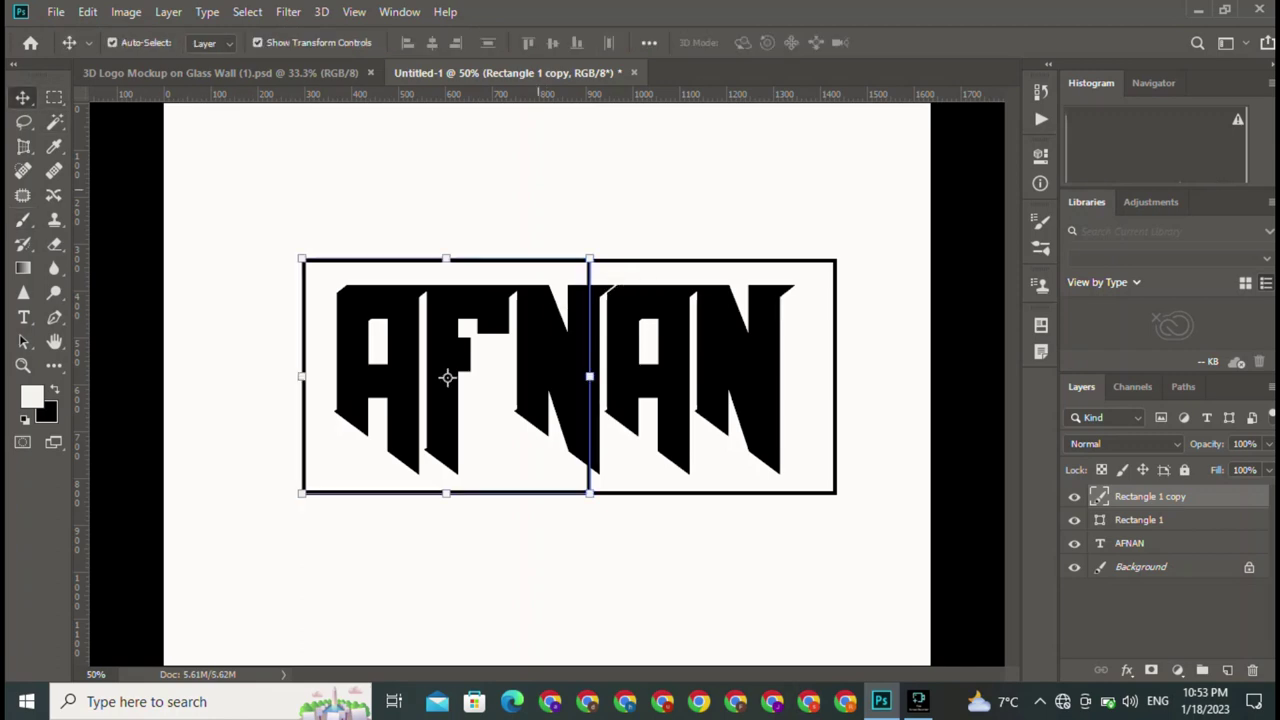
{"action": "left_click", "coordinate": [534, 258]}
Step: Move Rectangle 1 copy off the logo to the canvas's right edge, zoomed out to 33.3%
{"action": "left_click", "coordinate": [568, 376]}
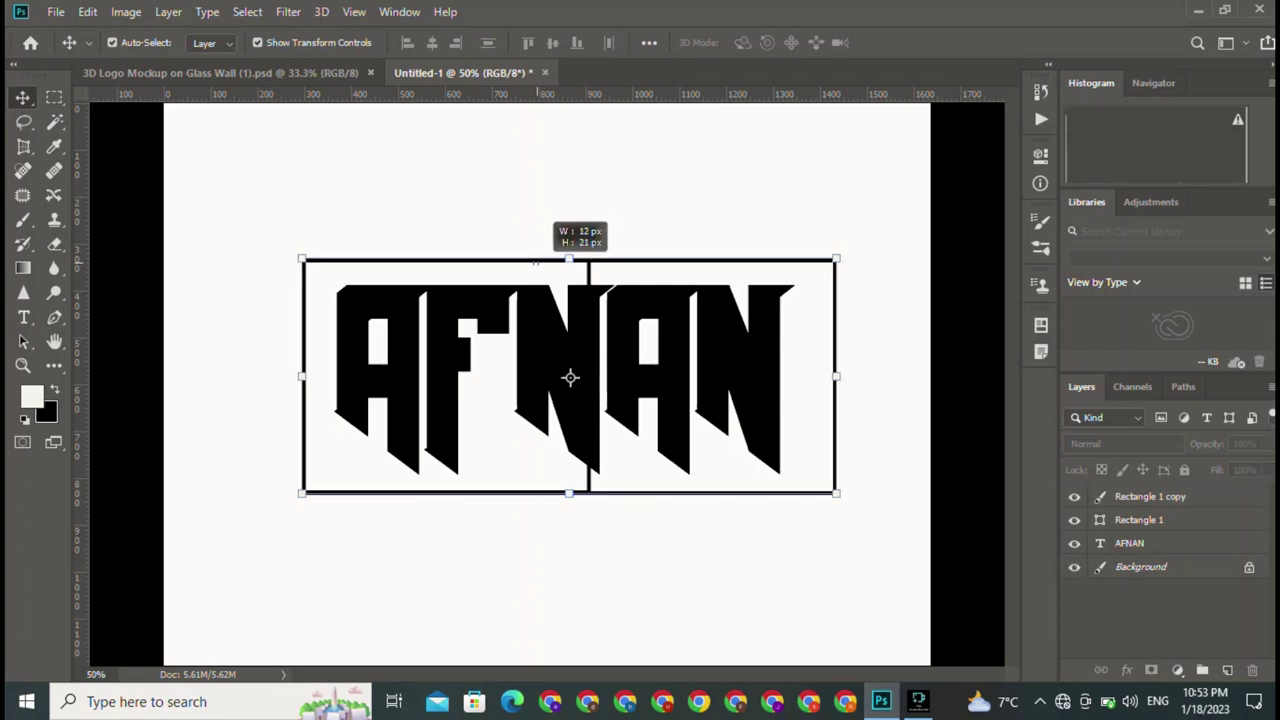
{"action": "left_click", "coordinate": [565, 381]}
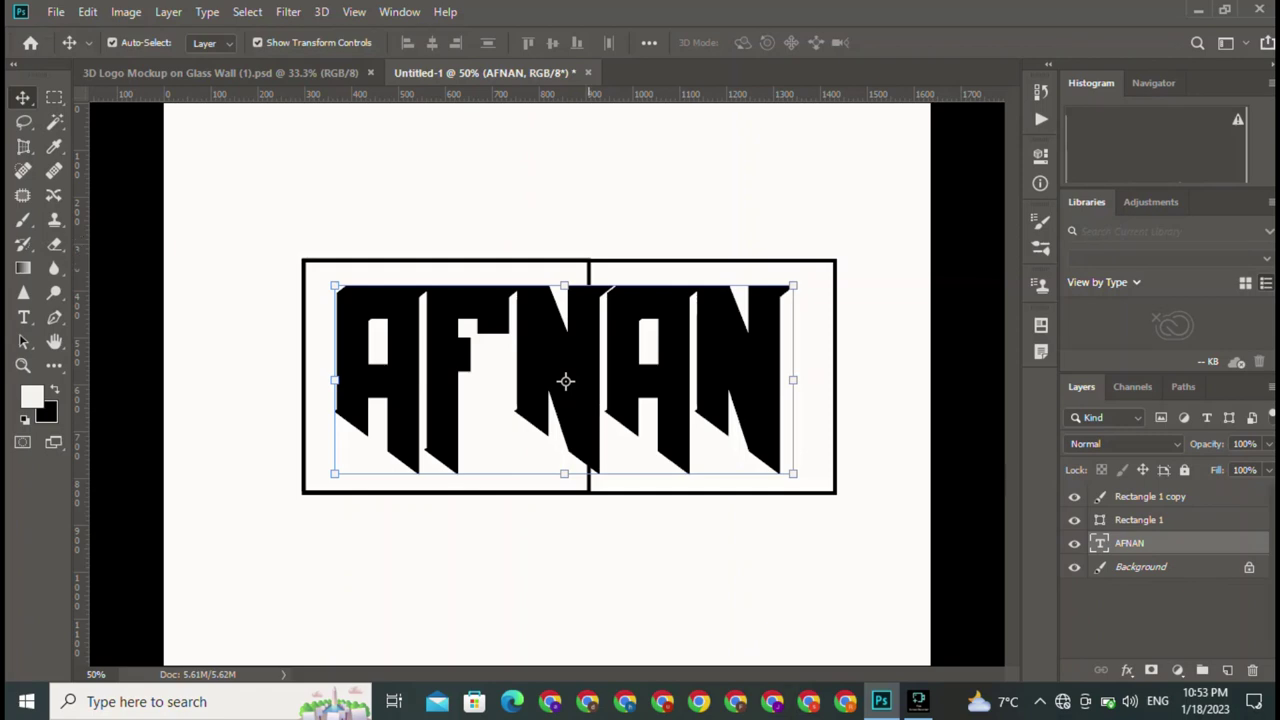
{"action": "left_click", "coordinate": [600, 540]}
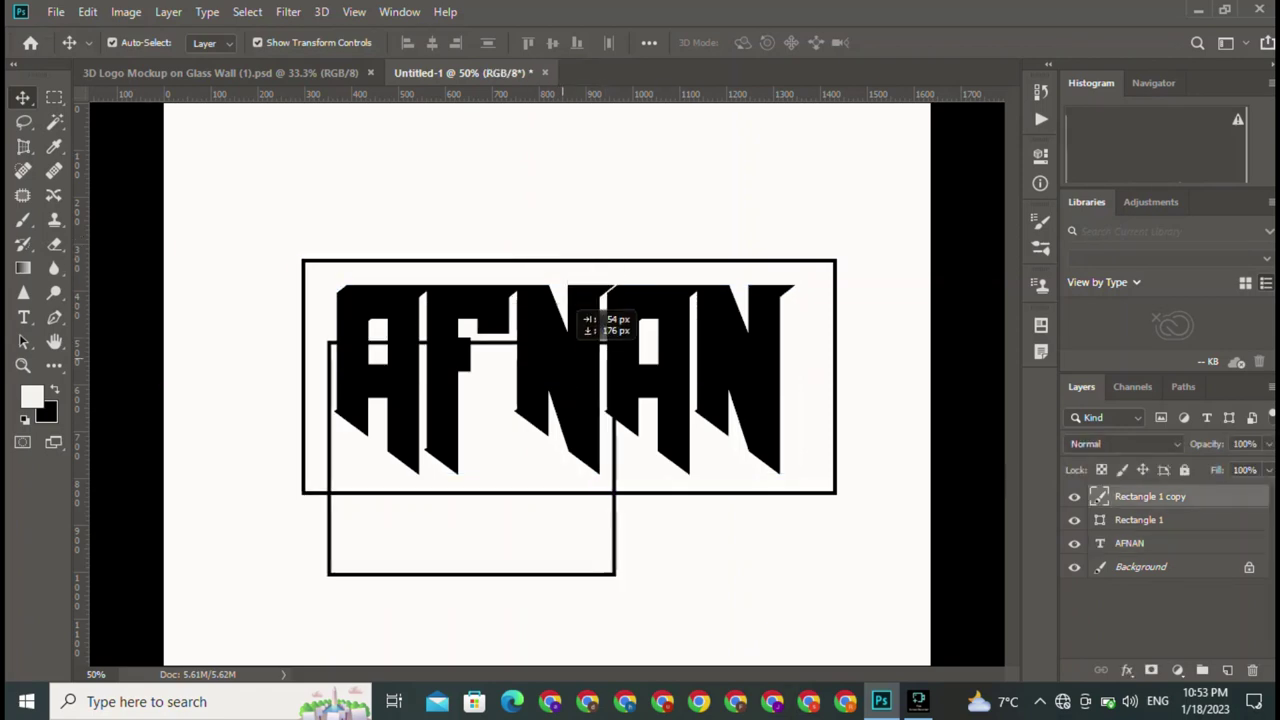
{"action": "left_click_drag", "start_coordinate": [535, 265], "coordinate": [628, 495]}
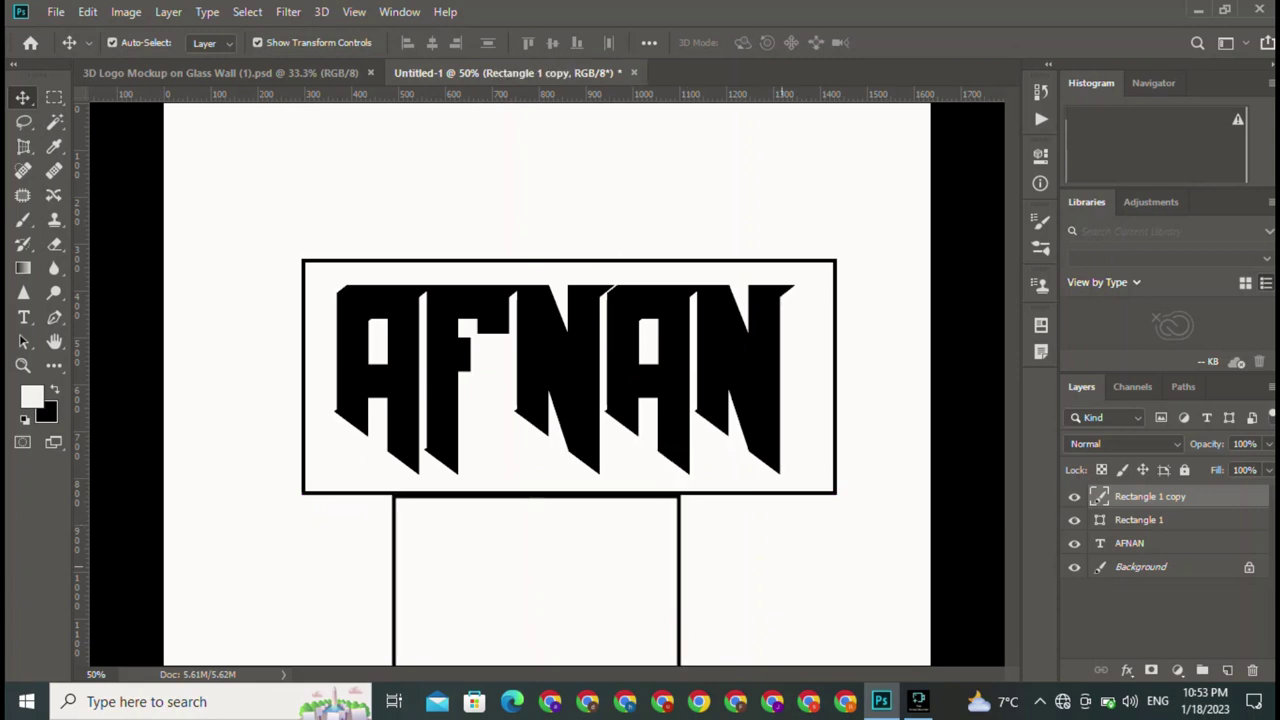
{"action": "left_click", "coordinate": [766, 500]}
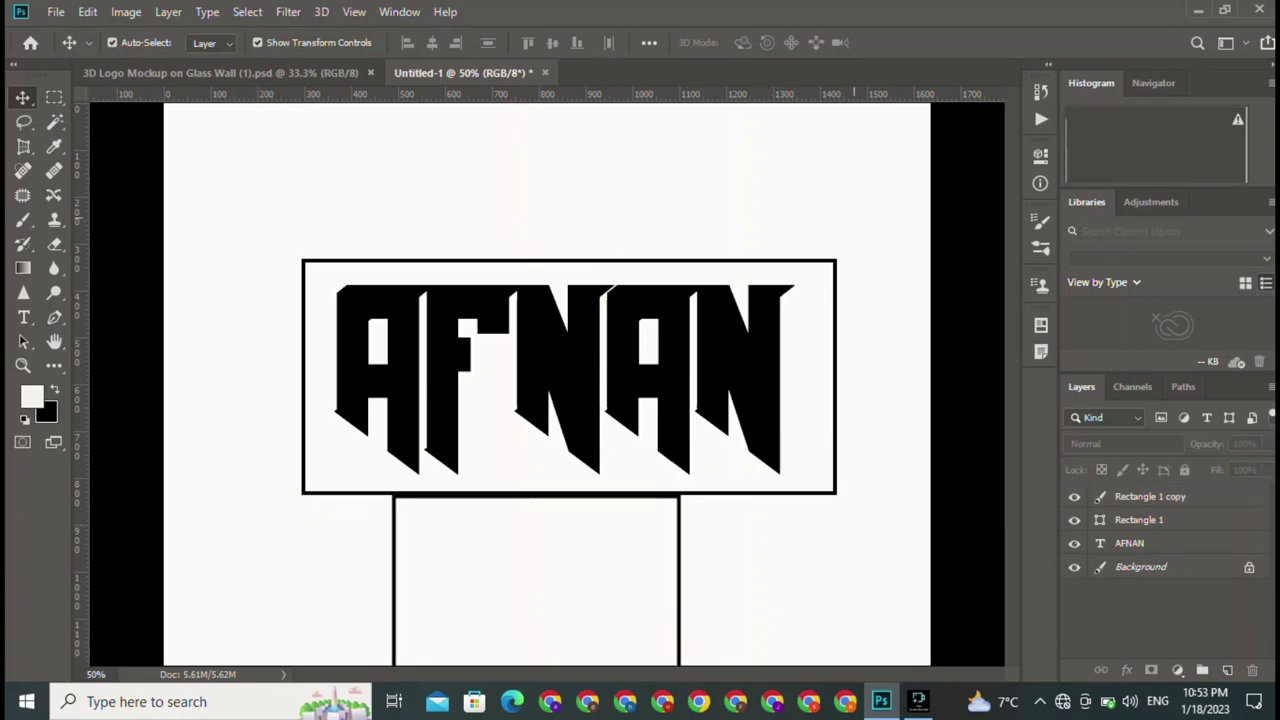
{"action": "key", "text": "ctrl"}
{"action": "key", "text": "ctrl+minus"}
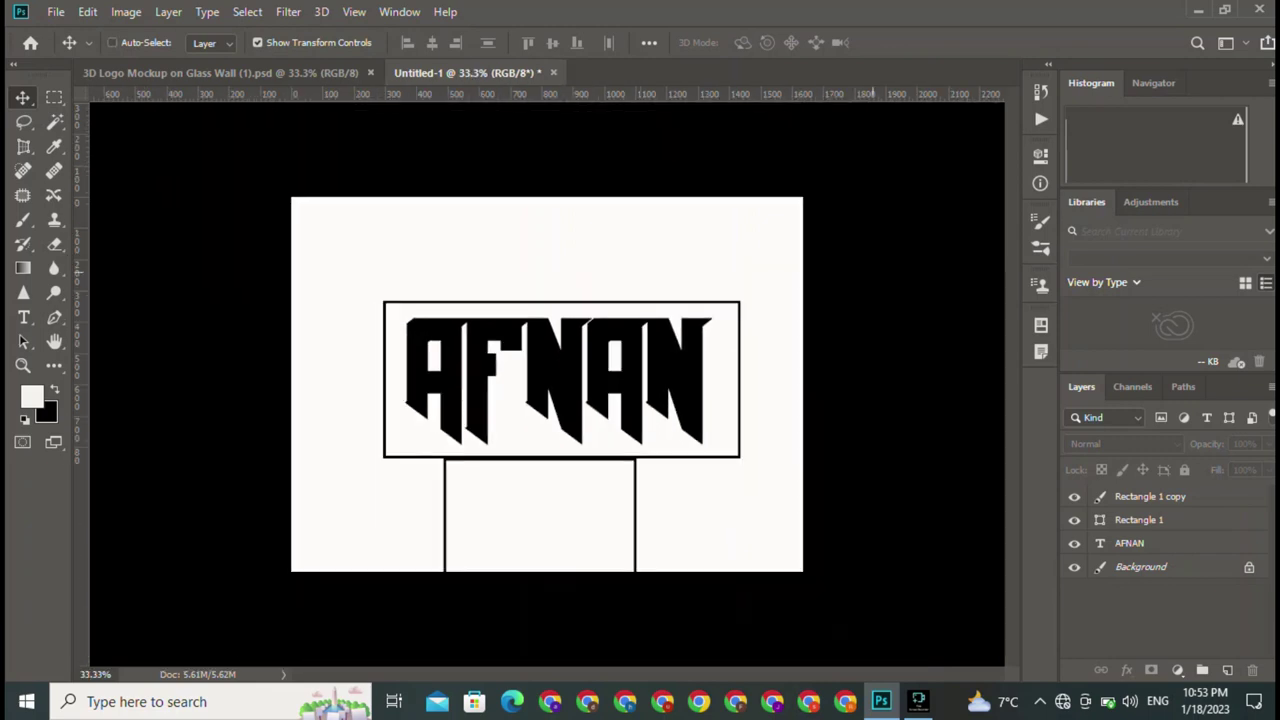
{"action": "left_click_drag", "start_coordinate": [626, 470], "coordinate": [634, 470]}
{"action": "mouse_move", "coordinate": [640, 402]}
{"action": "left_mouse_down"}
{"action": "mouse_move", "coordinate": [724, 308]}
{"action": "mouse_move", "coordinate": [760, 412]}
{"action": "mouse_move", "coordinate": [700, 442]}
{"action": "mouse_move", "coordinate": [618, 425]}
{"action": "mouse_move", "coordinate": [608, 380]}
{"action": "mouse_move", "coordinate": [531, 360]}
{"action": "mouse_move", "coordinate": [700, 329]}
{"action": "mouse_move", "coordinate": [806, 291]}
{"action": "mouse_move", "coordinate": [884, 221]}
{"action": "mouse_move", "coordinate": [978, 210]}
{"action": "mouse_move", "coordinate": [960, 212]}
{"action": "left_mouse_up"}
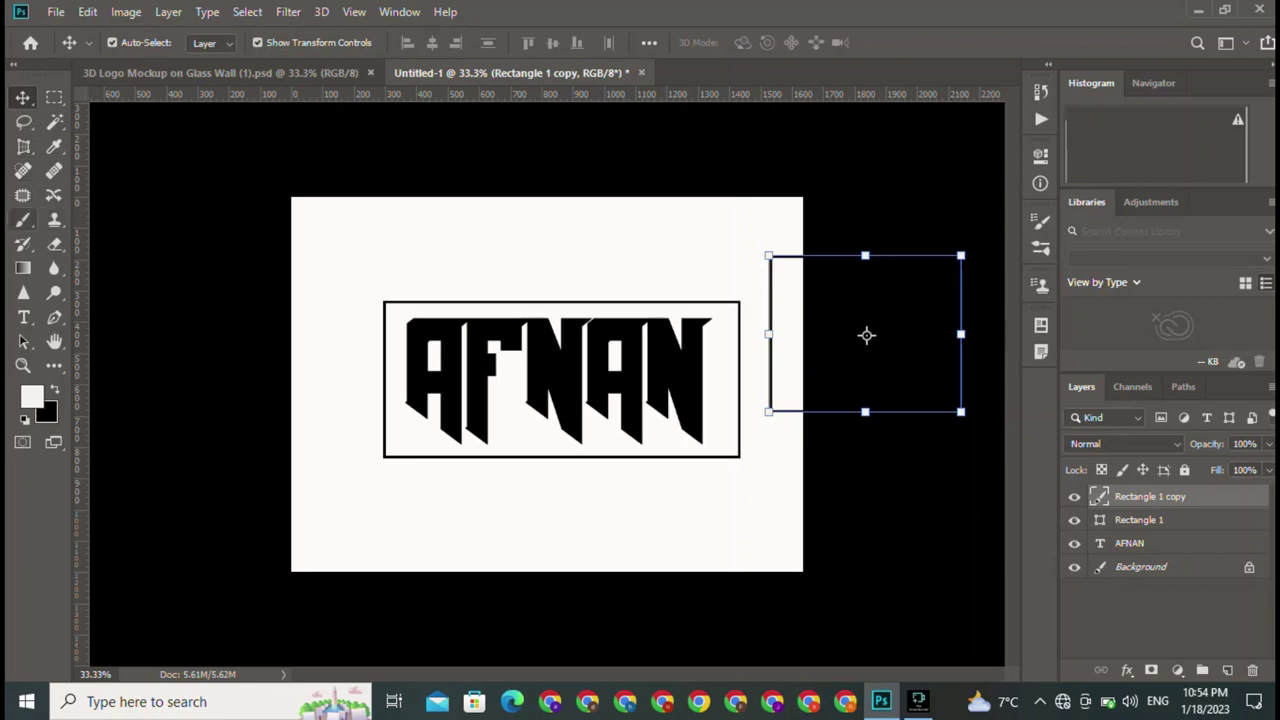
Step: Erase the left side of Rectangle 1 copy, leaving short top and bottom stubs
{"action": "left_click", "coordinate": [24, 219]}
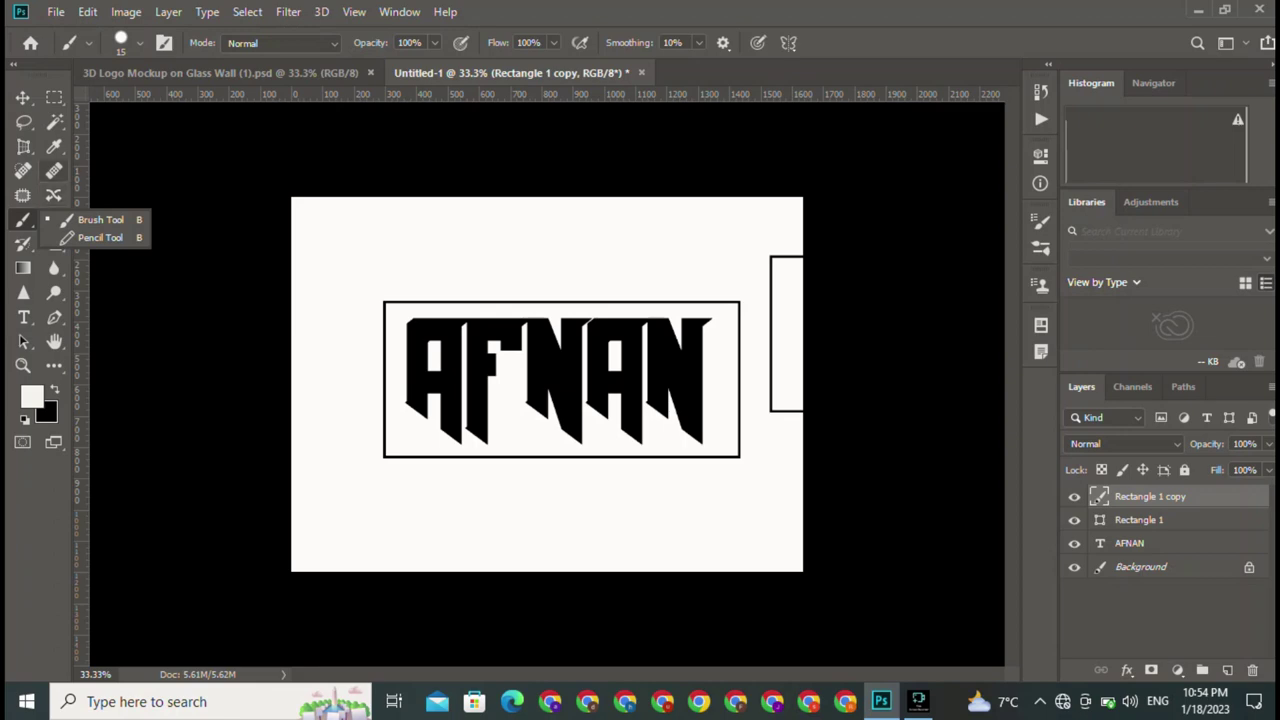
{"action": "left_click", "coordinate": [54, 195]}
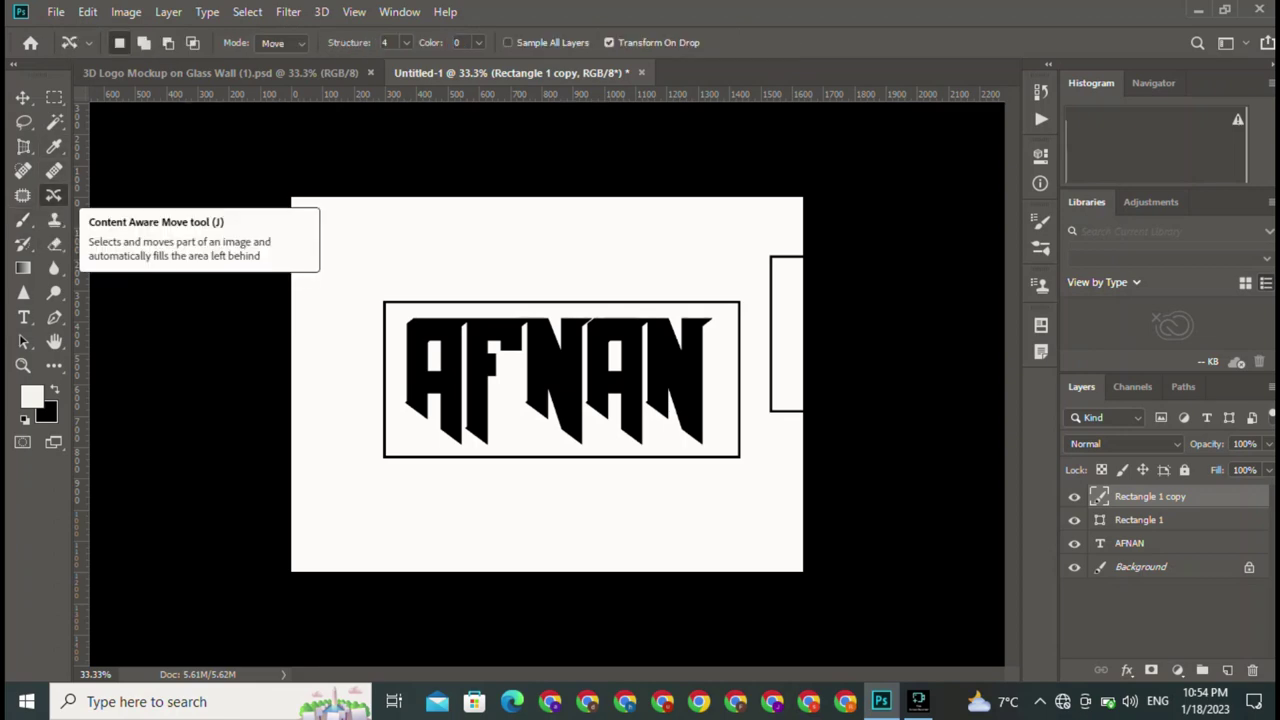
{"action": "left_click", "coordinate": [54, 219]}
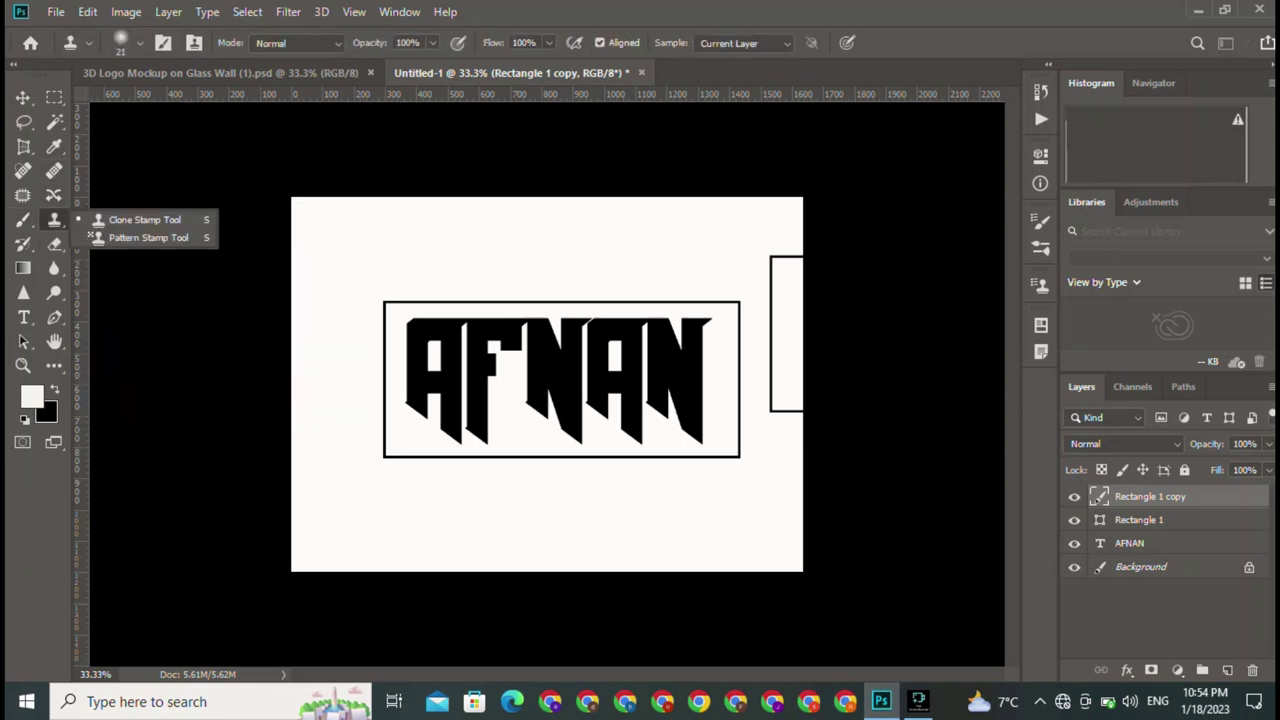
{"action": "left_click", "coordinate": [54, 243]}
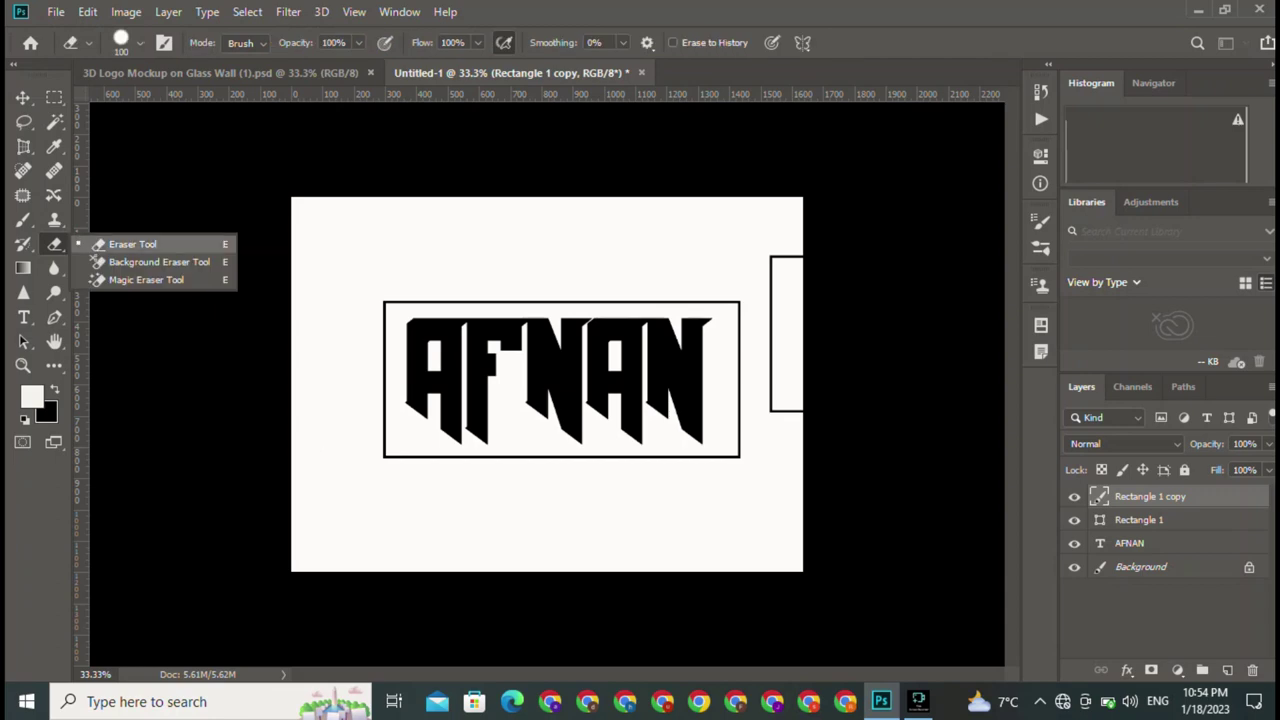
{"action": "left_click", "coordinate": [132, 244]}
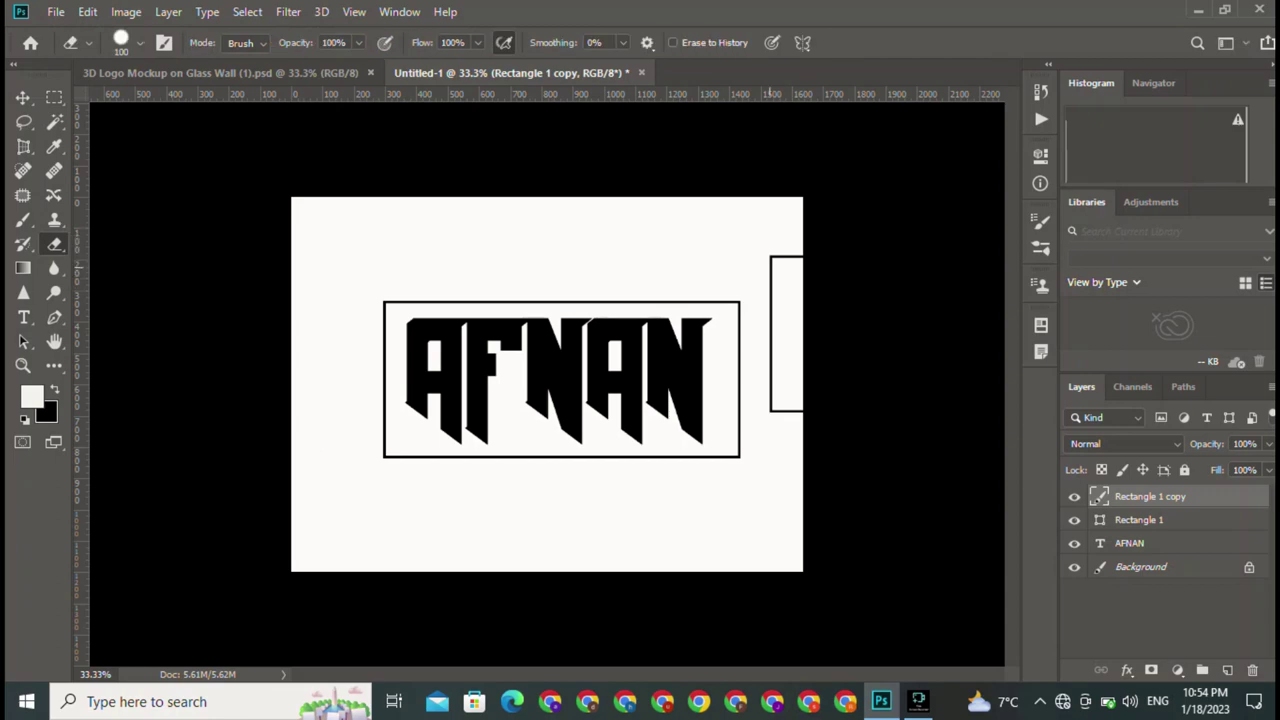
{"action": "left_click", "coordinate": [770, 273]}
{"action": "left_click_drag", "start_coordinate": [771, 288], "coordinate": [771, 410]}
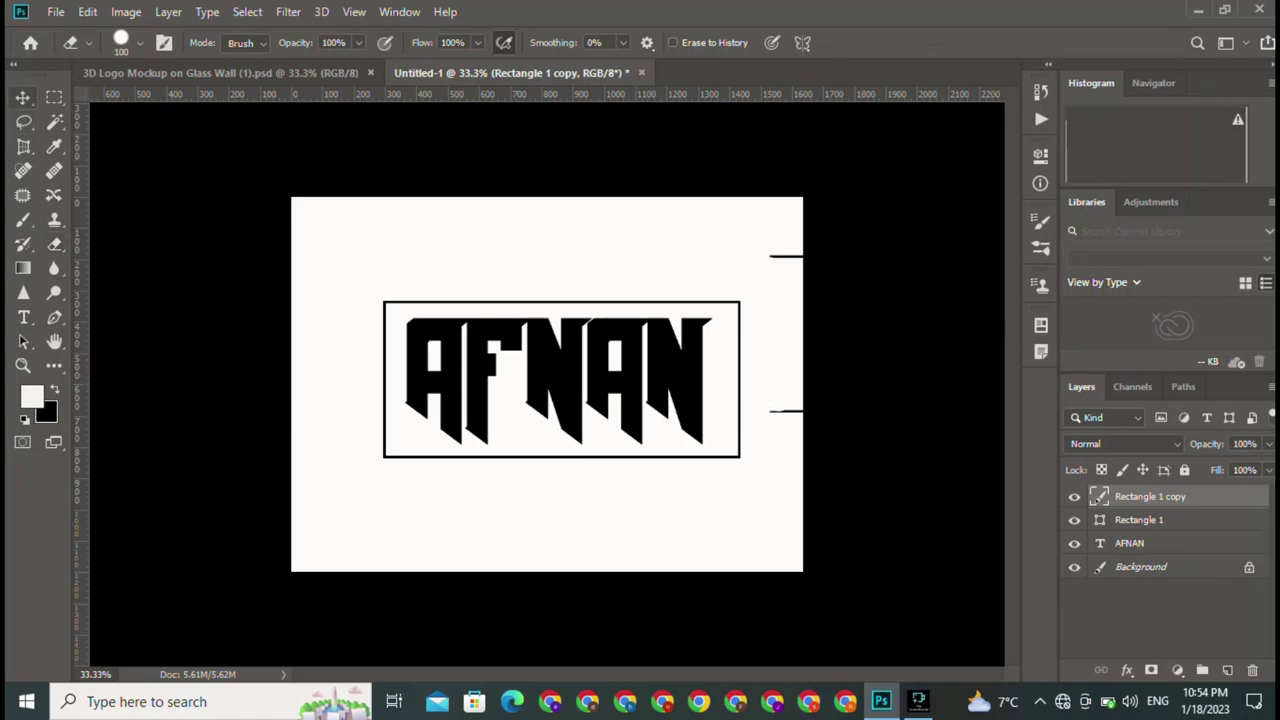
{"action": "key", "text": "v"}
{"action": "left_click", "coordinate": [867, 336]}
Step: Shrink the bracket piece, flip it to -100% and place it on the frame's left side
{"action": "left_click_drag", "start_coordinate": [801, 257], "coordinate": [447, 303]}
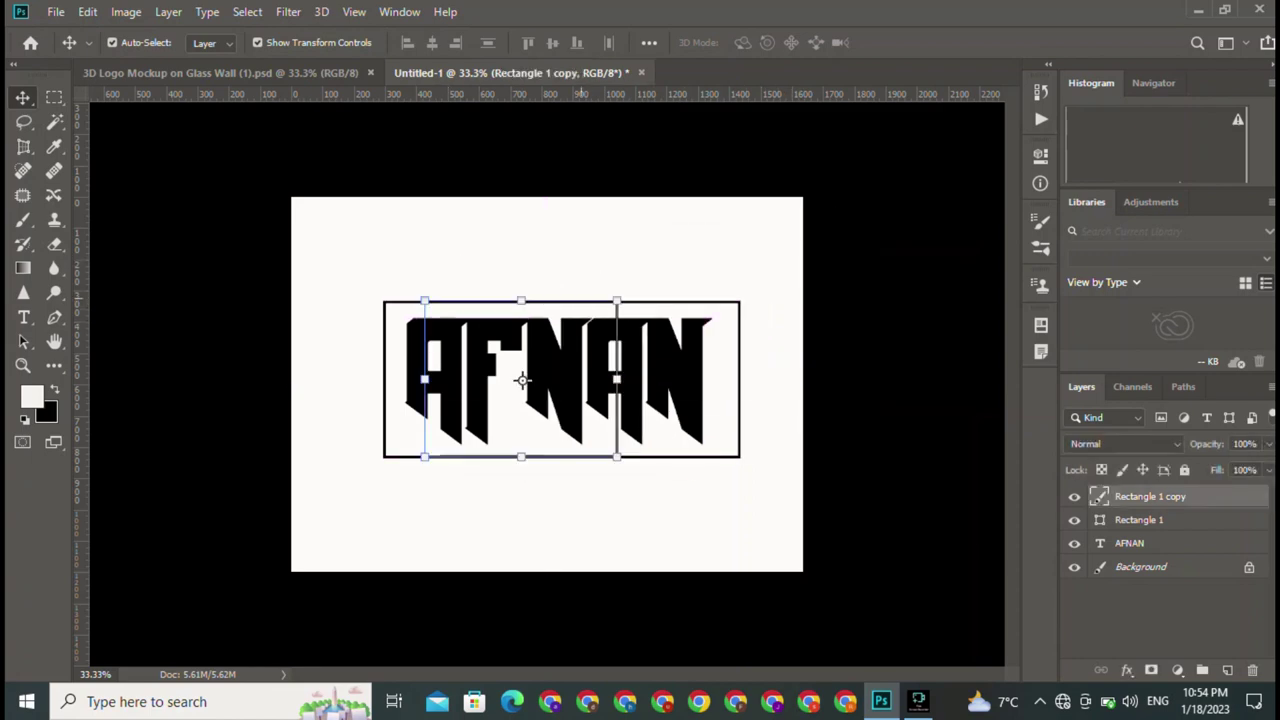
{"action": "key", "text": "ctrl+t"}
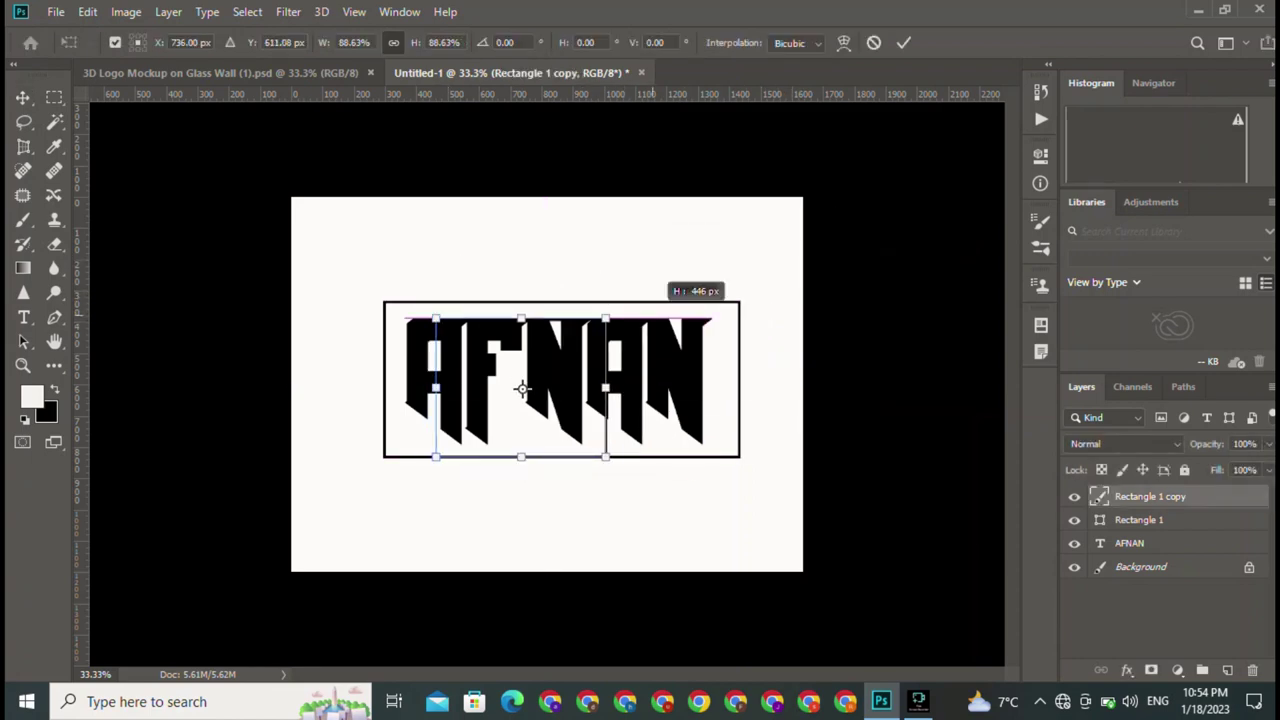
{"action": "left_click_drag", "start_coordinate": [606, 318], "coordinate": [590, 345]}
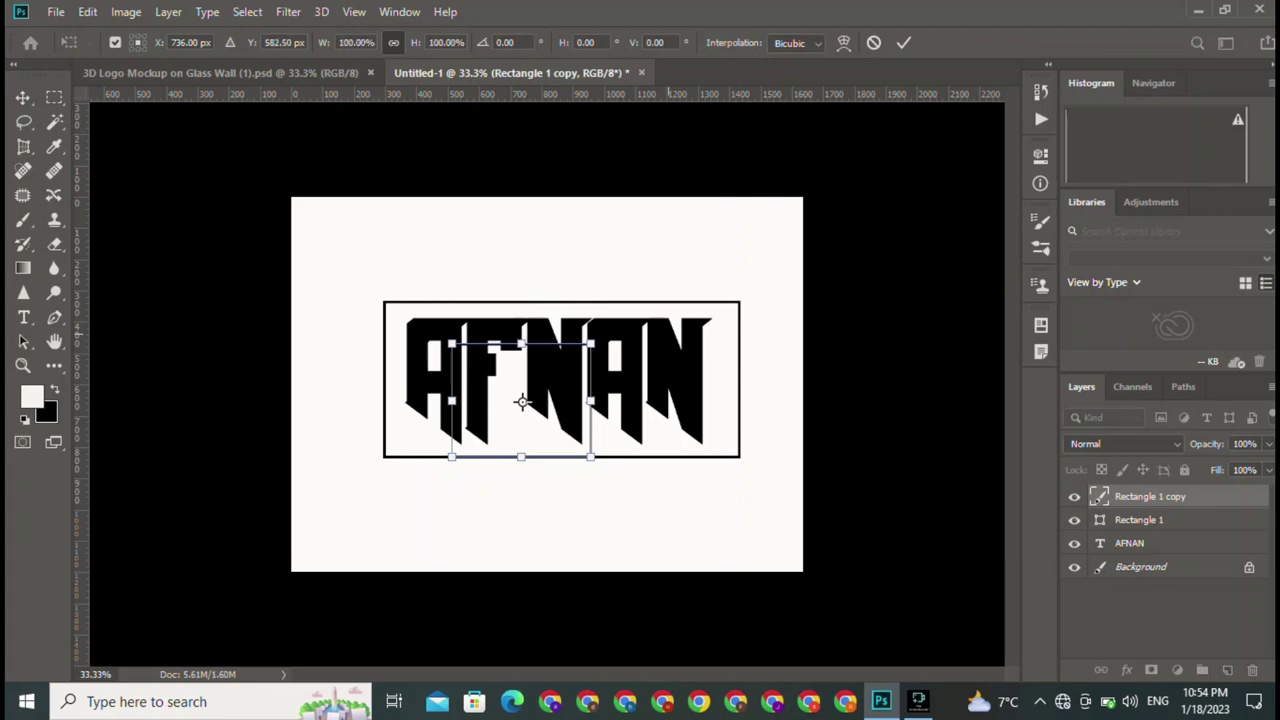
{"action": "mouse_move", "coordinate": [610, 330]}
{"action": "left_mouse_down"}
{"action": "mouse_move", "coordinate": [610, 560]}
{"action": "mouse_move", "coordinate": [365, 450]}
{"action": "left_mouse_up"}
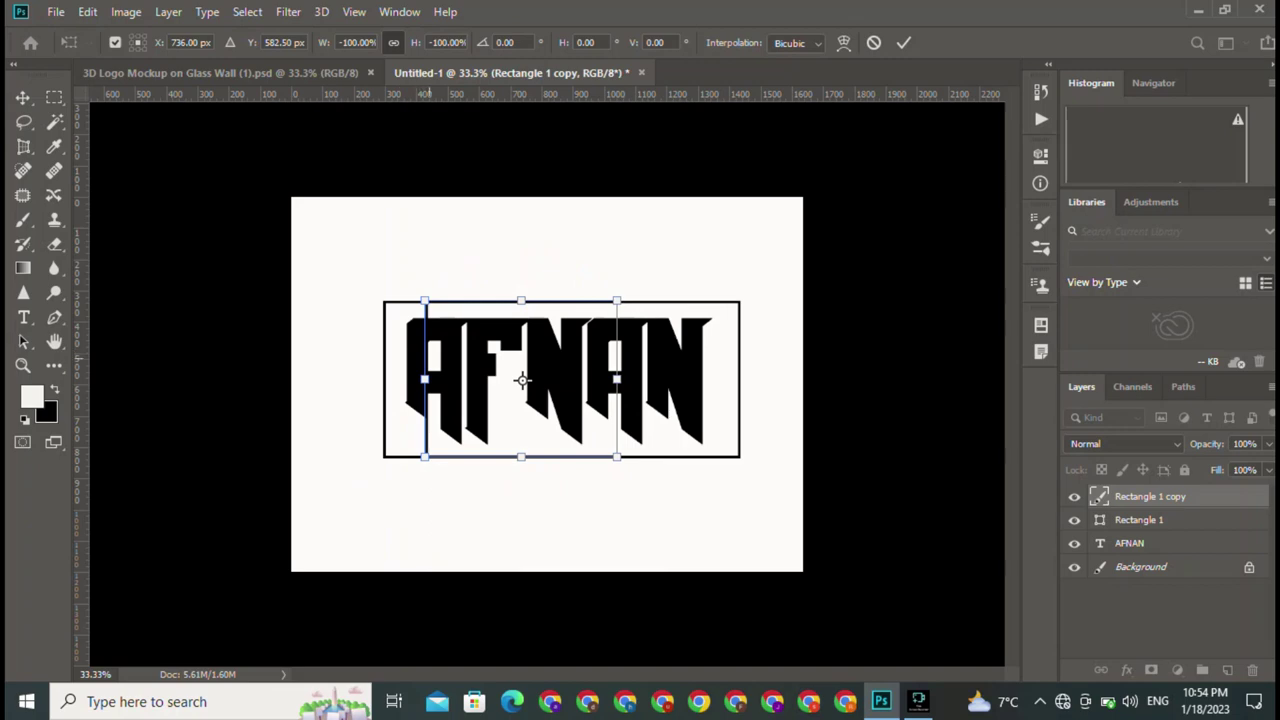
{"action": "left_click_drag", "start_coordinate": [521, 379], "coordinate": [480, 379]}
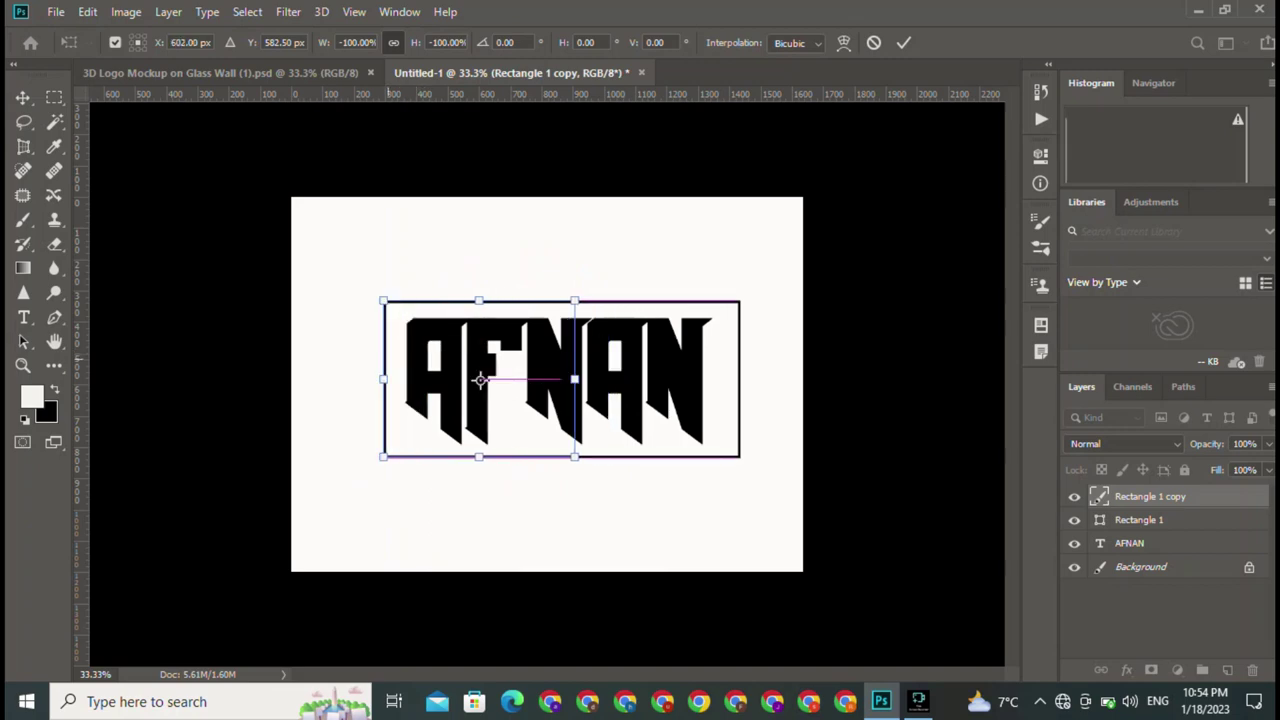
{"action": "key", "text": "Return"}
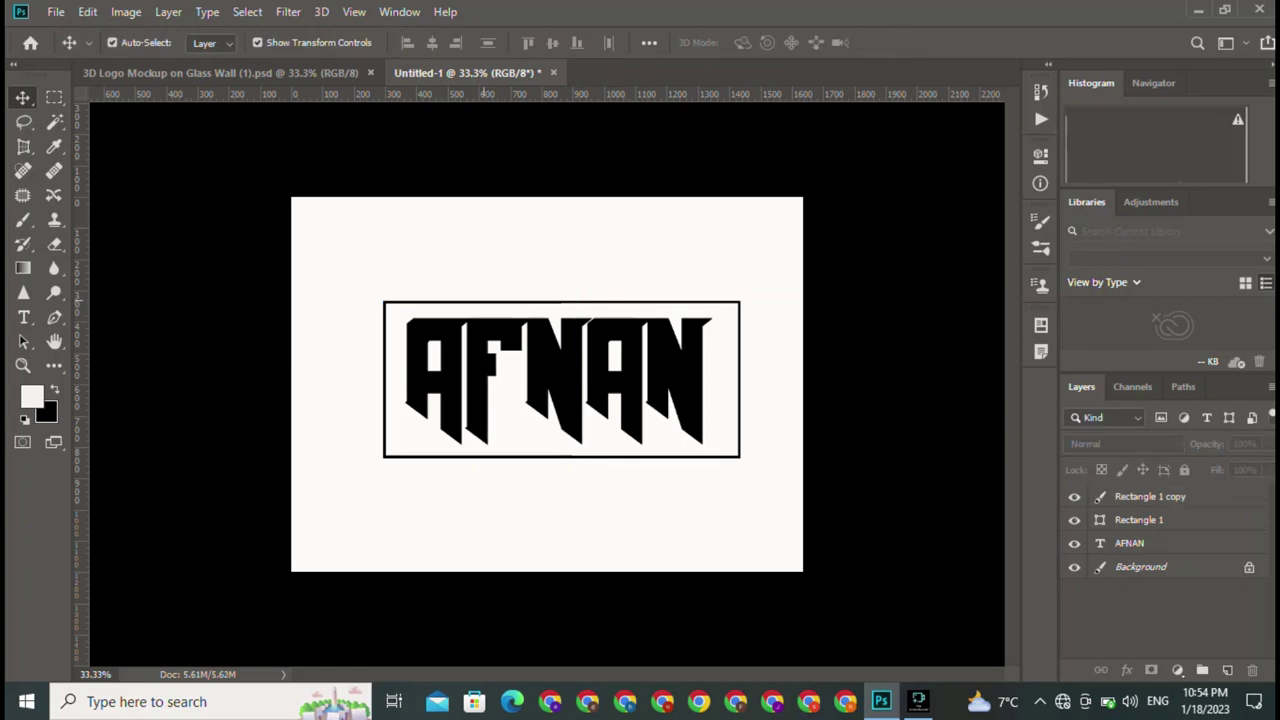
Step: Set the background colour to ff0303 and enable Color Overlay on the Rectangle 1 copy layer
{"action": "left_click", "coordinate": [480, 380]}
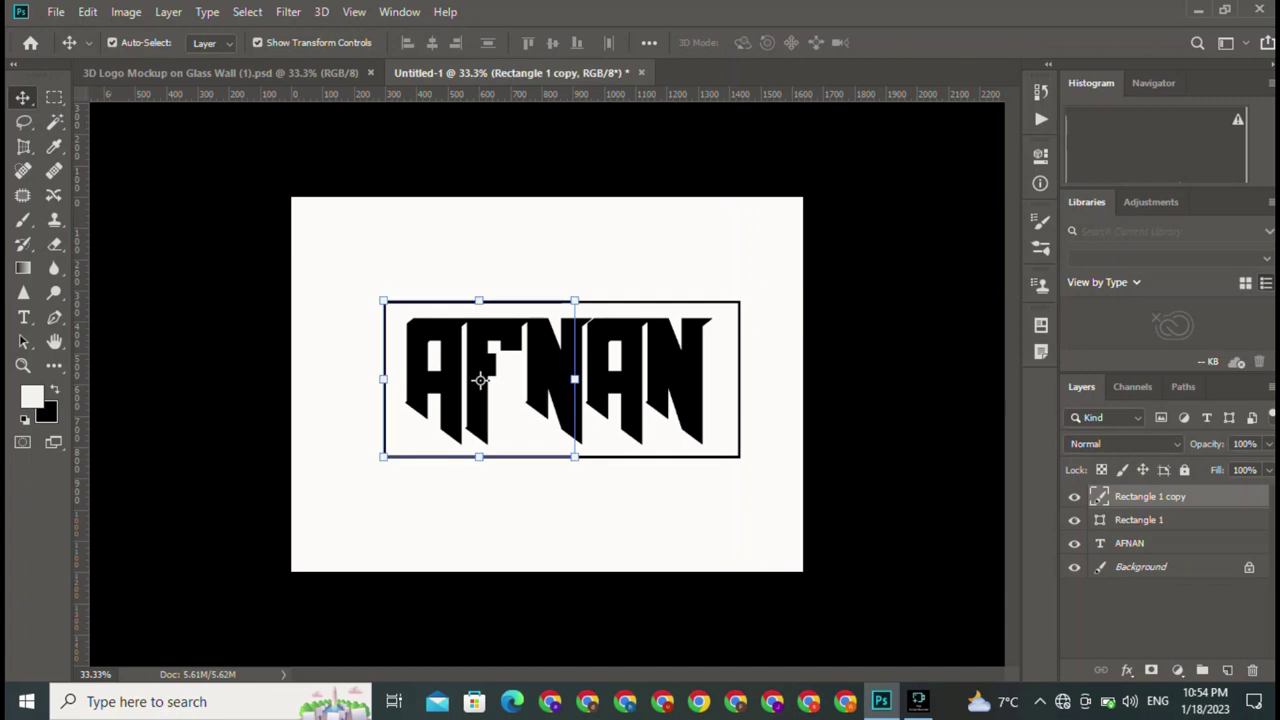
{"action": "left_click", "coordinate": [45, 410]}
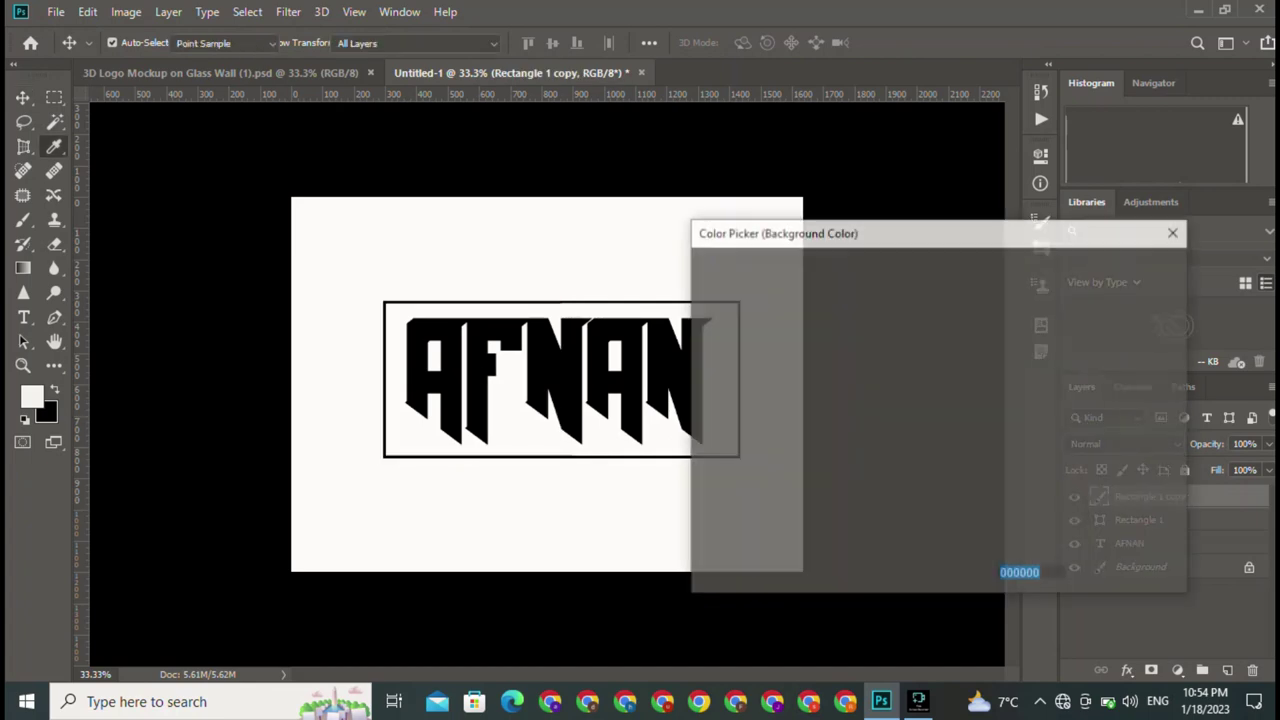
{"action": "type", "text": "ff0303"}
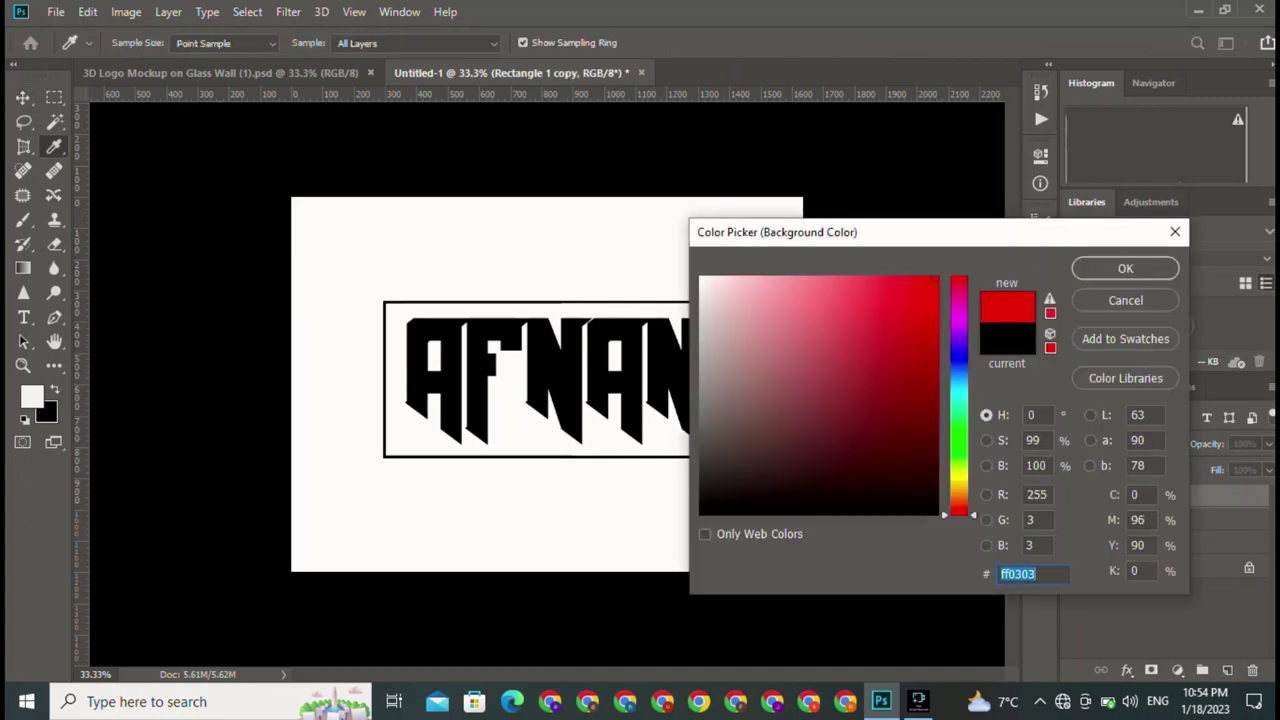
{"action": "left_click", "coordinate": [1125, 268]}
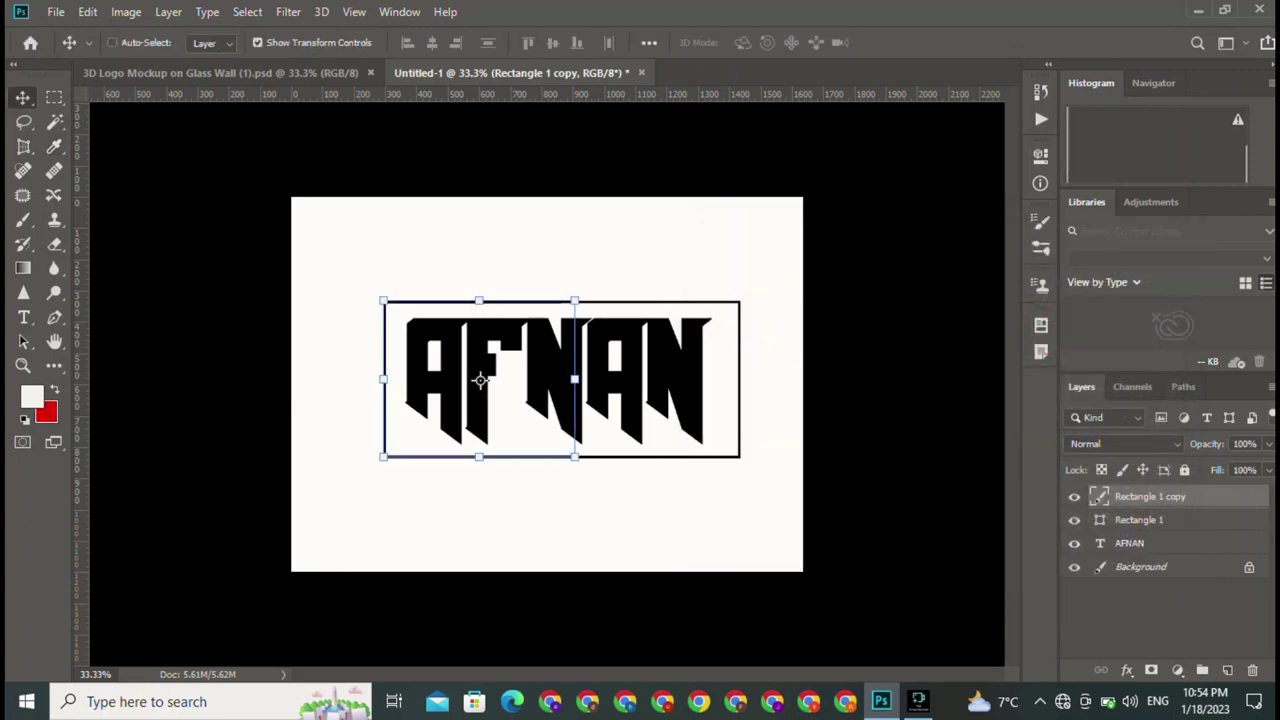
{"action": "key", "text": "ctrl+BackSpace"}
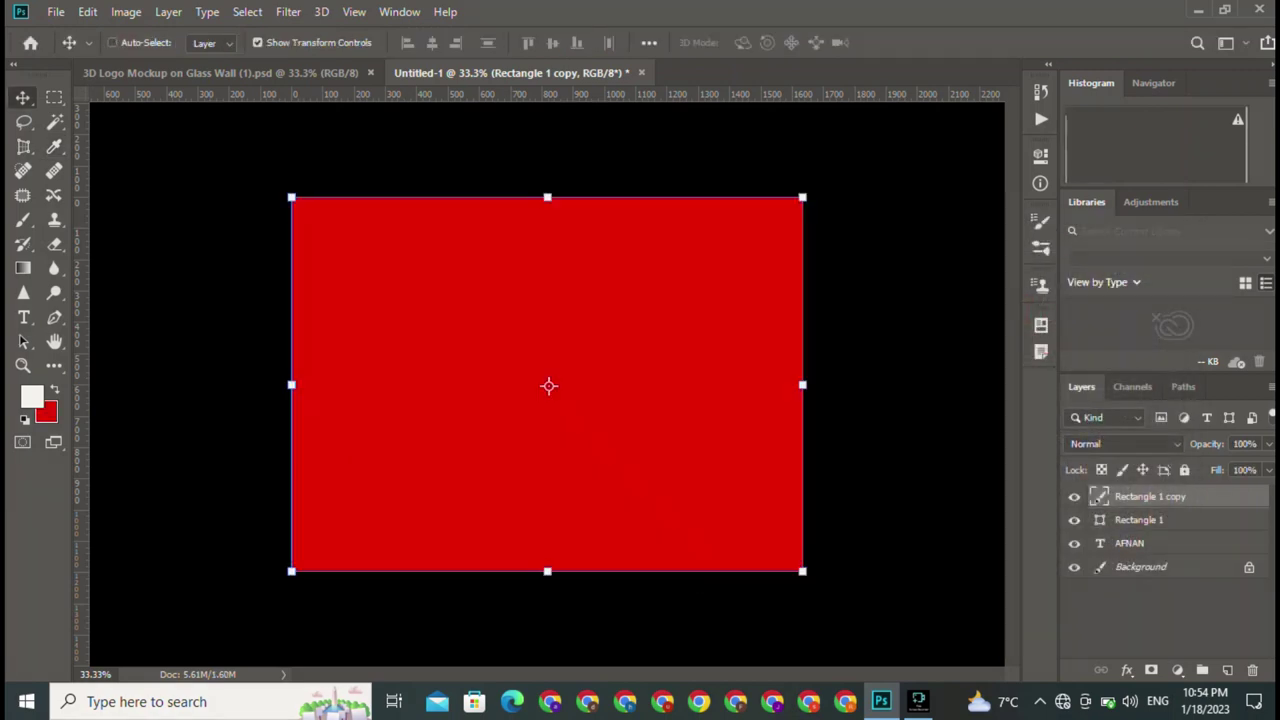
{"action": "key", "text": "ctrl+z"}
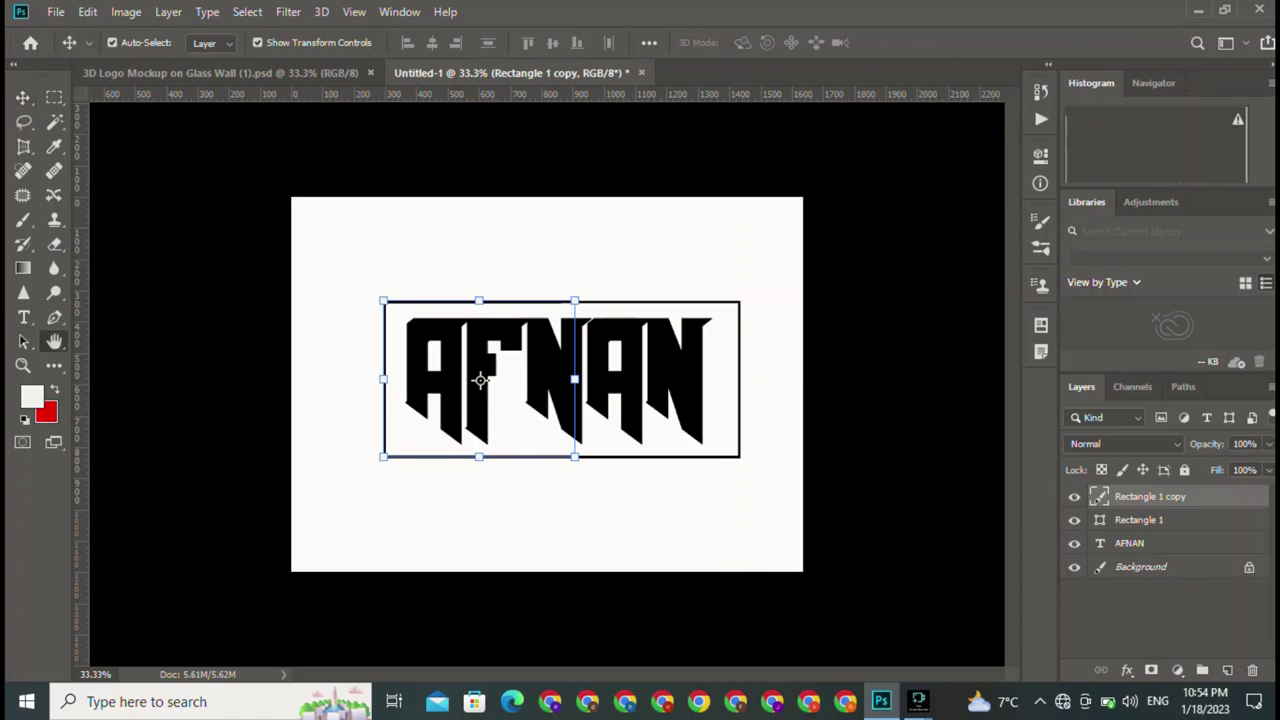
{"action": "double_click", "coordinate": [1200, 496]}
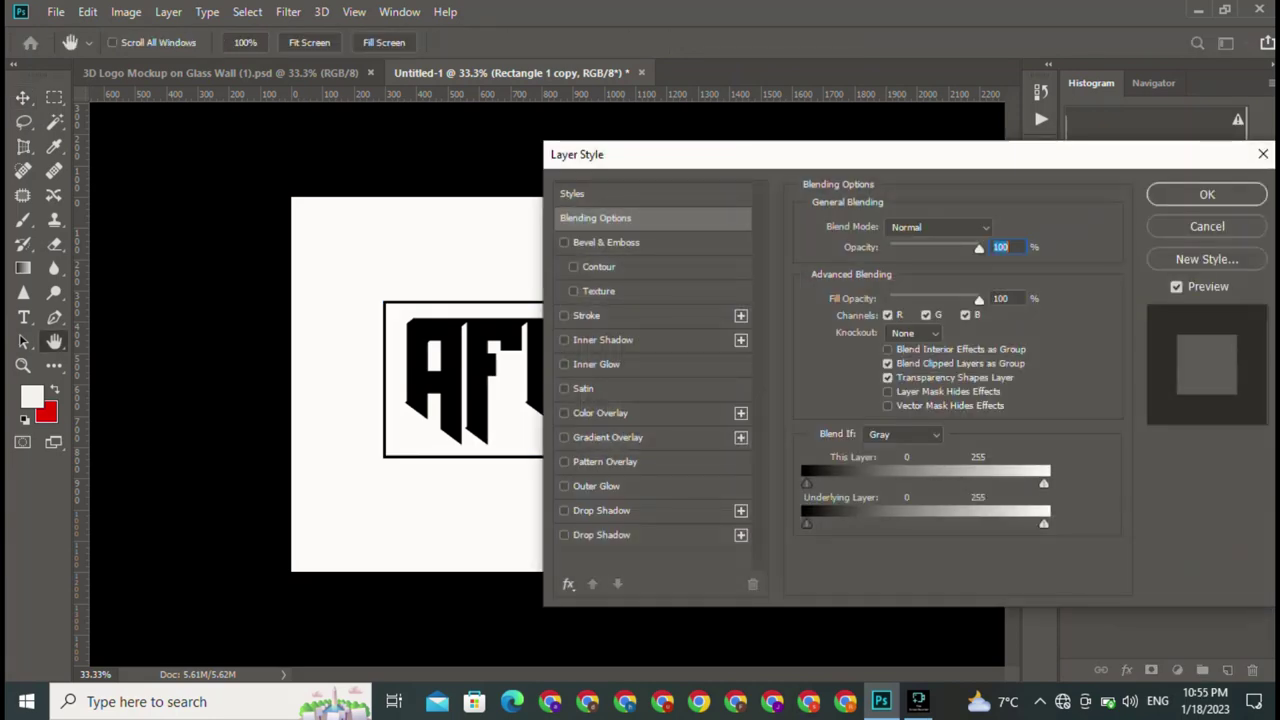
{"action": "left_click", "coordinate": [600, 412]}
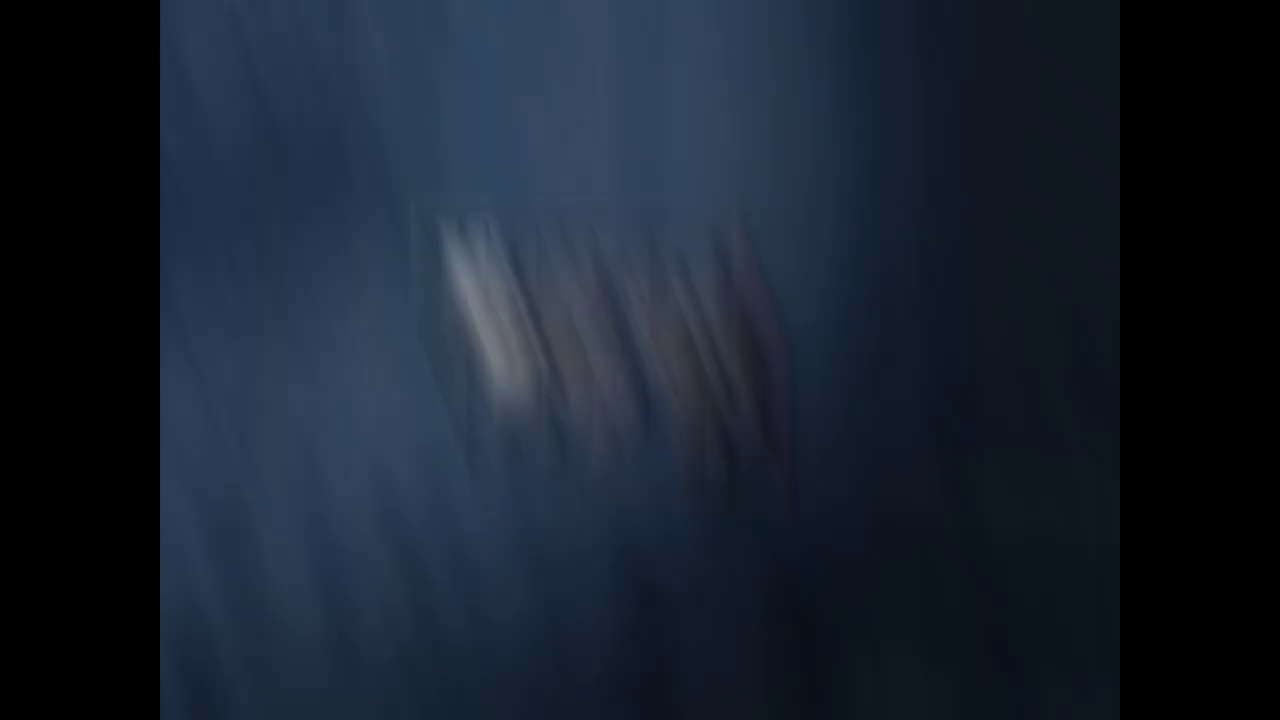